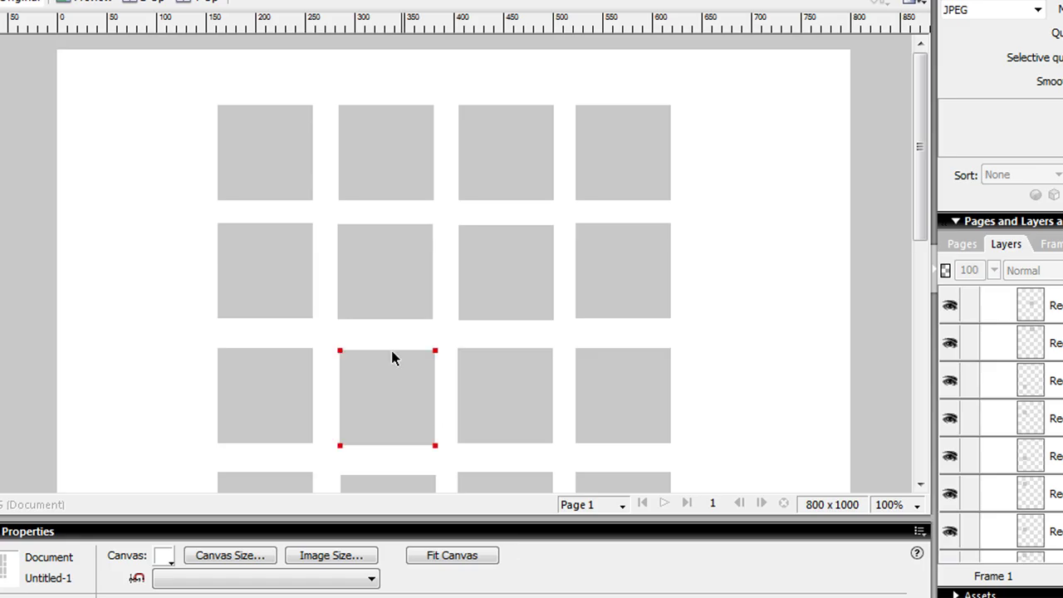
Clear the selection on the Fireworks canvas holding the grey square grid
click(173, 164)
Fill the top-left grey square with blue as a first try, then deselect it
click(259, 161)
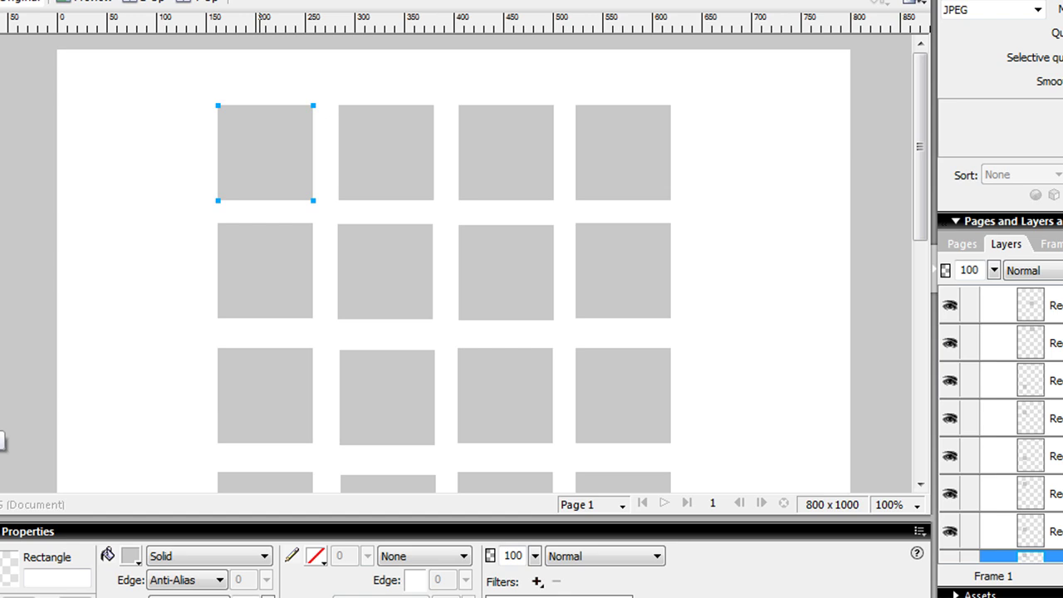
click(2, 440)
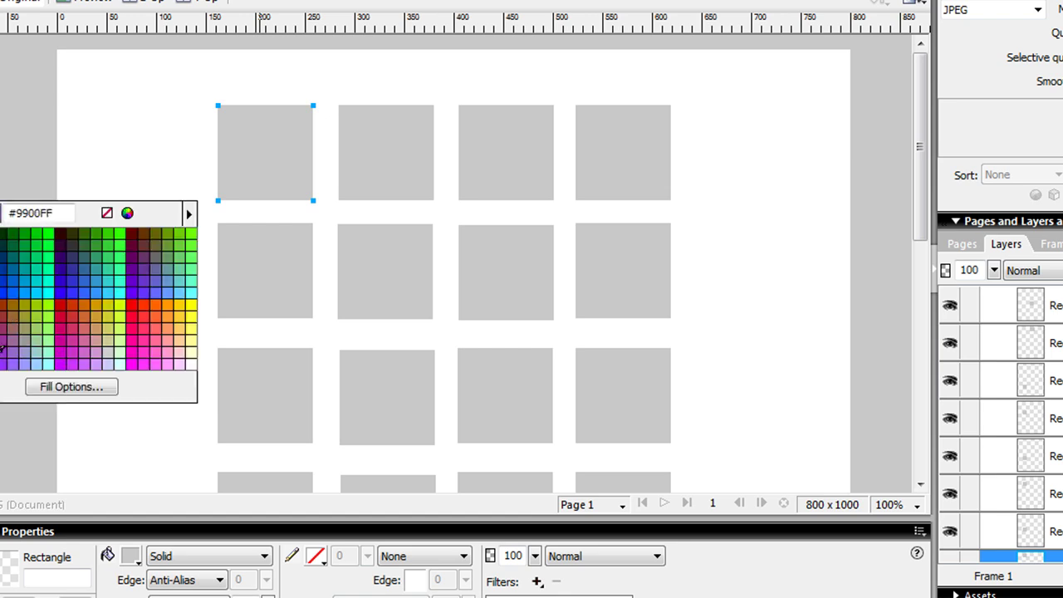
click(14, 282)
click(125, 191)
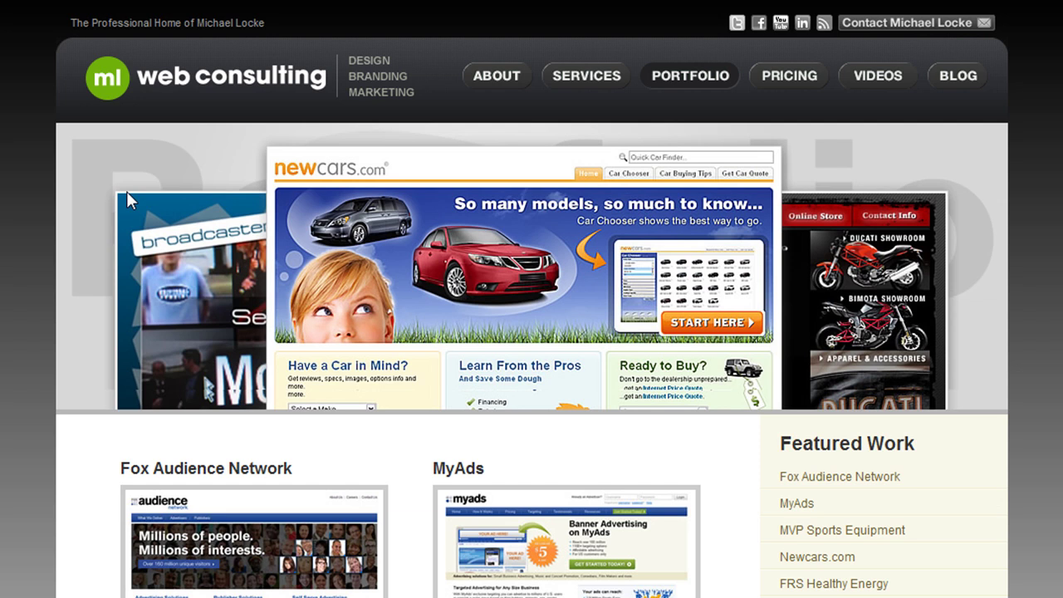
Compare colours on the ColorSchemer, TemplateMonster and Kupferwerk reference pages
click(316, 1)
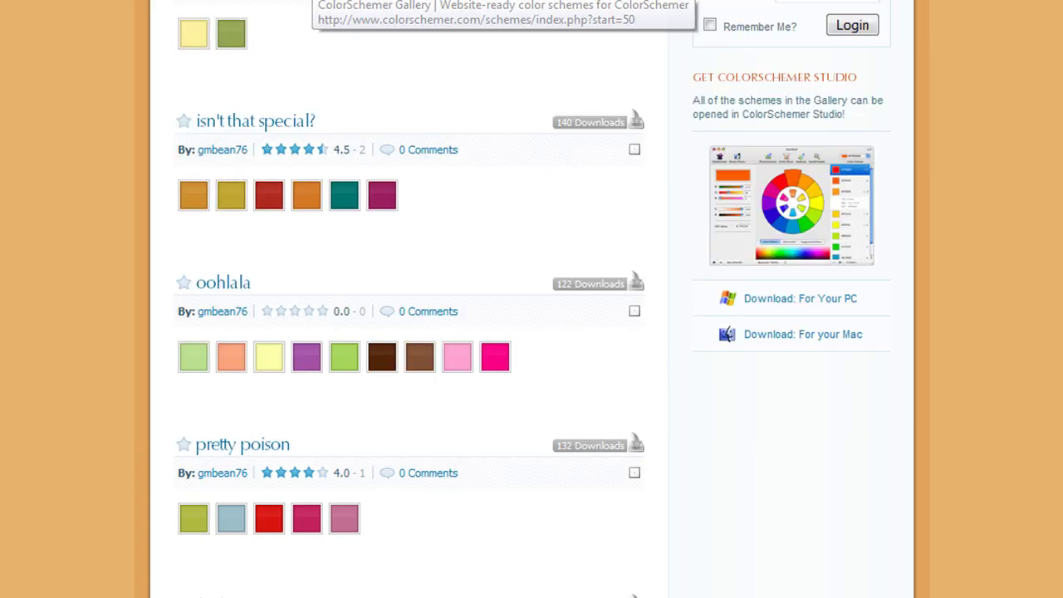
click(490, 0)
click(670, 1)
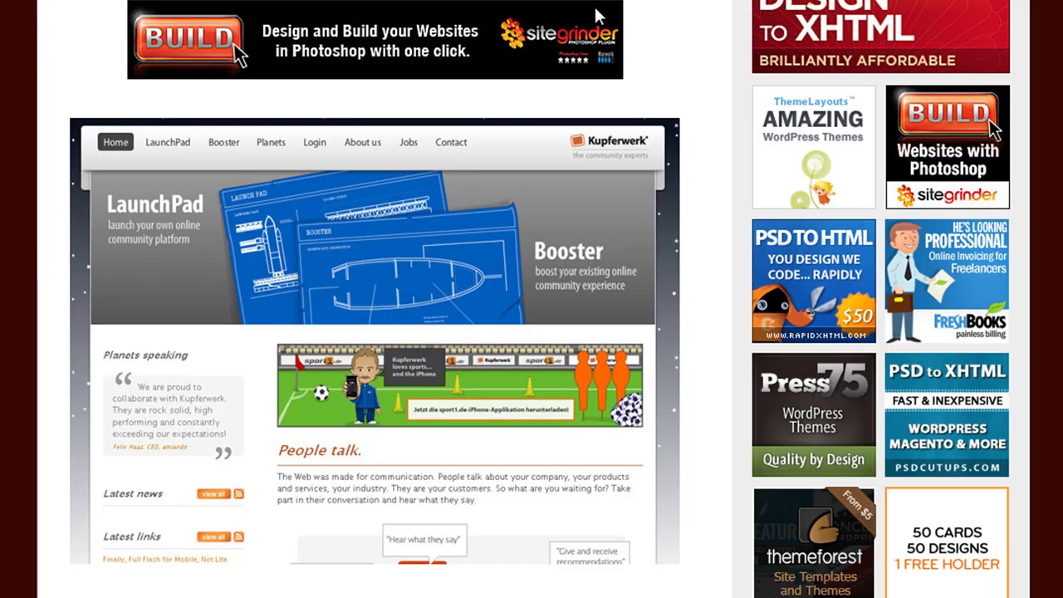
scroll(598, 154, down, 7)
scroll(532, 42, up, 7)
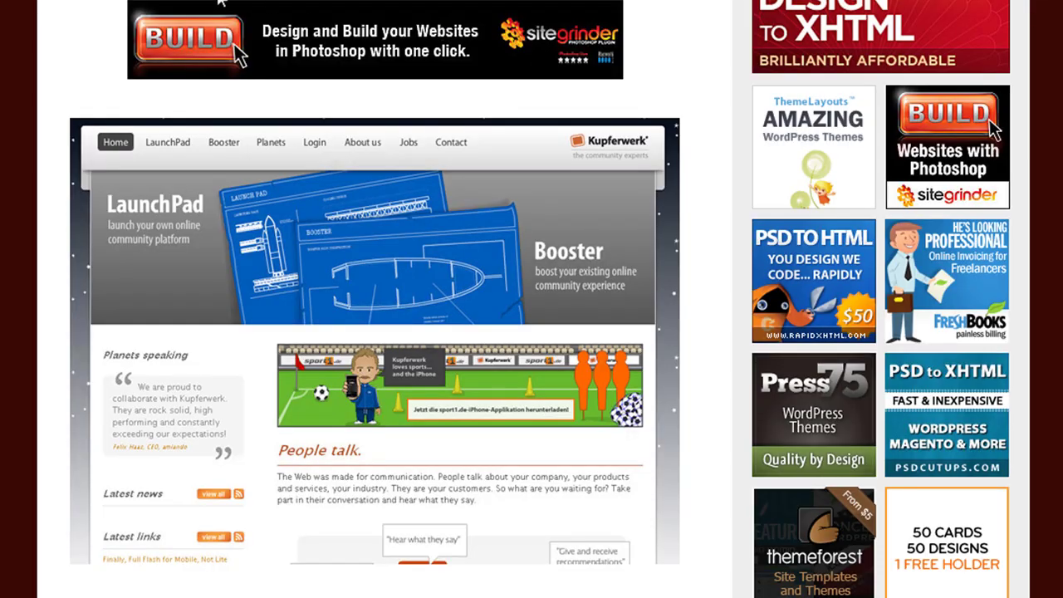
click(116, 4)
key(alt+Tab)
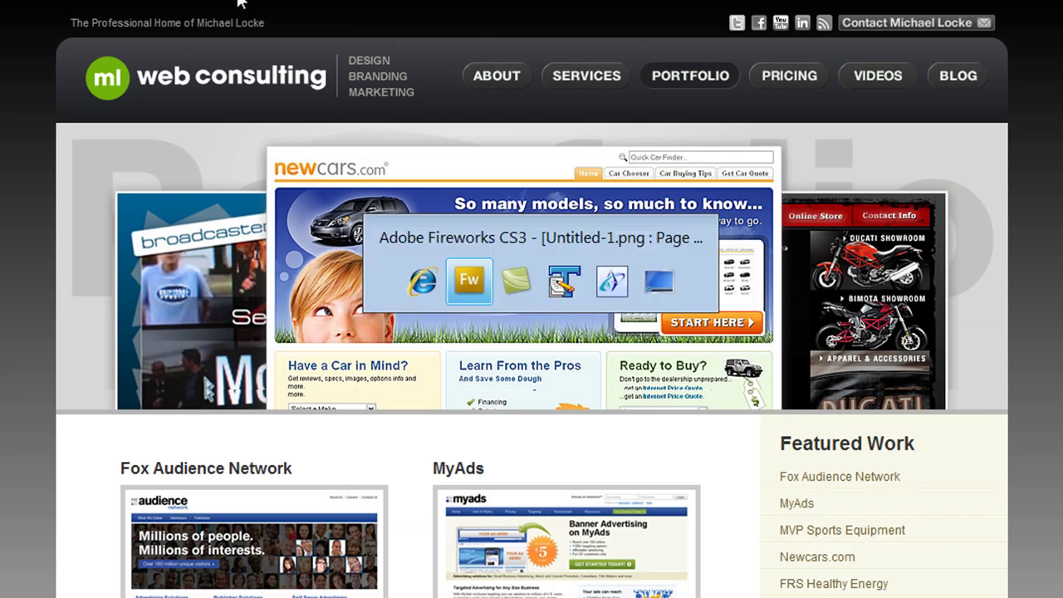
Change the top-left square's fill to red #CC3300 and deselect it
click(264, 139)
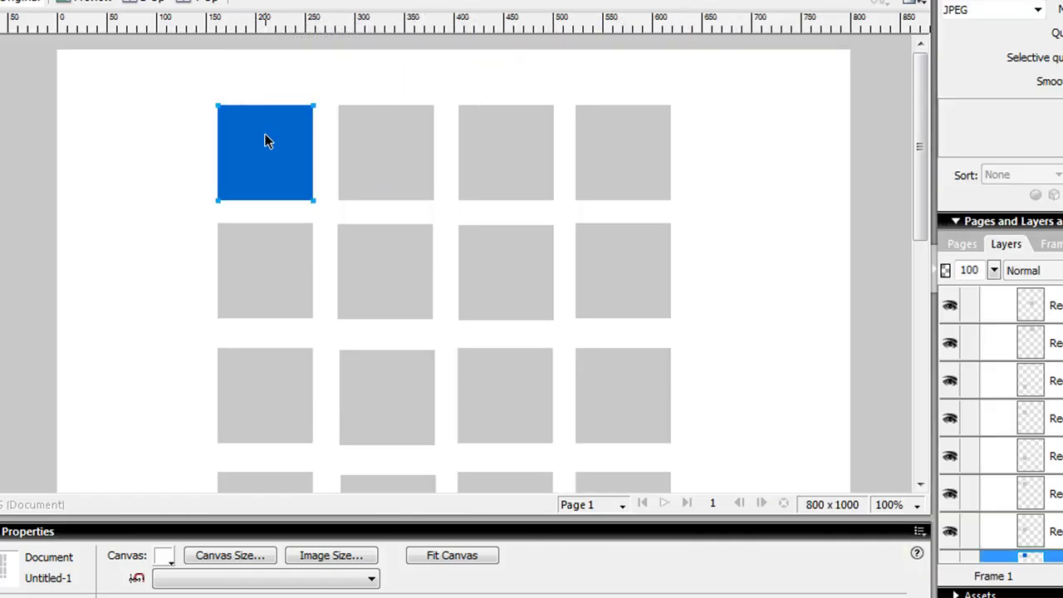
click(2, 341)
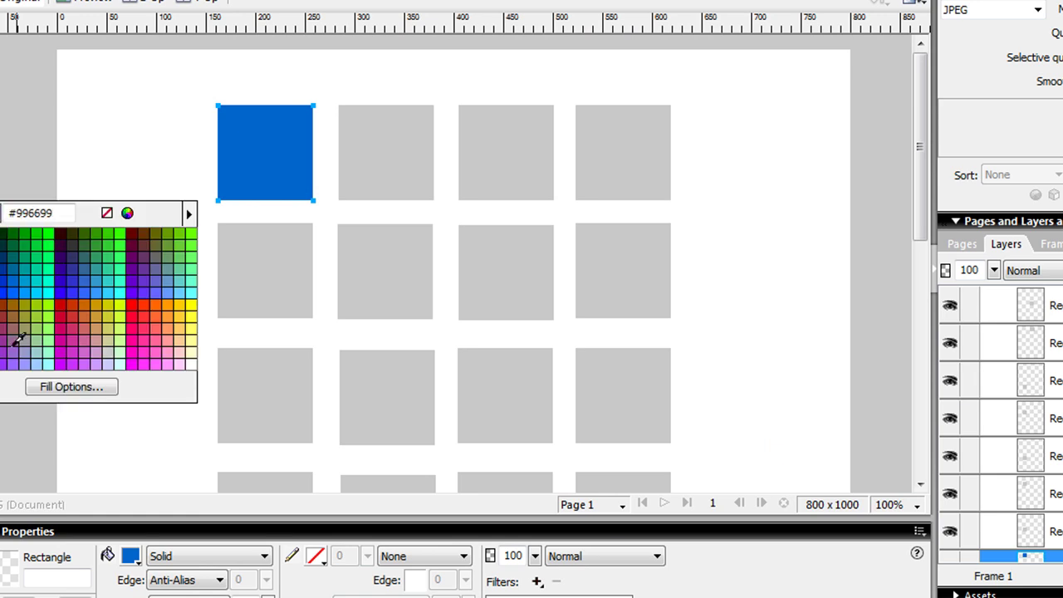
key(Escape)
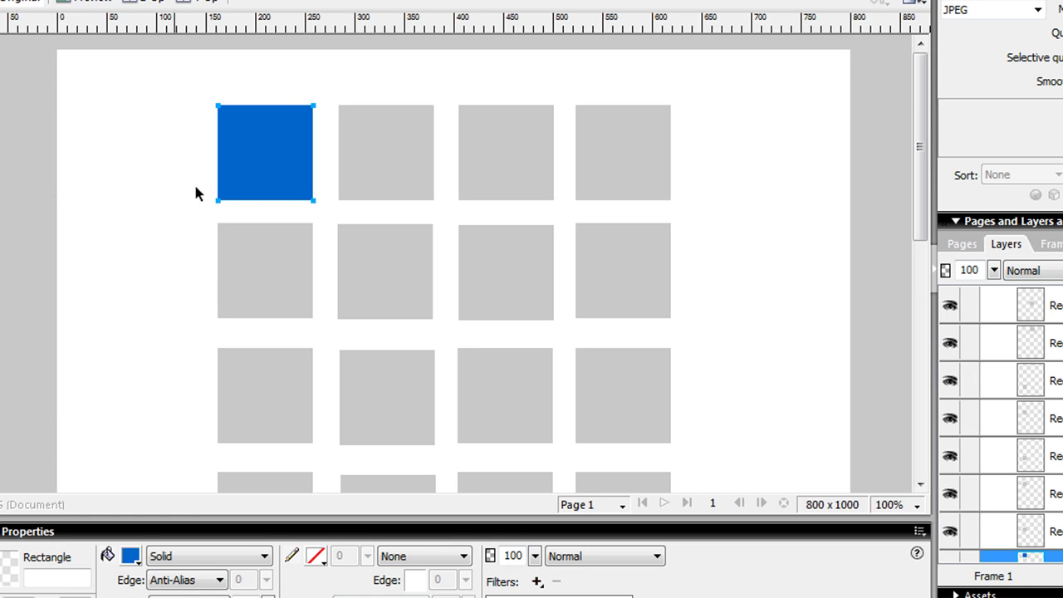
click(130, 556)
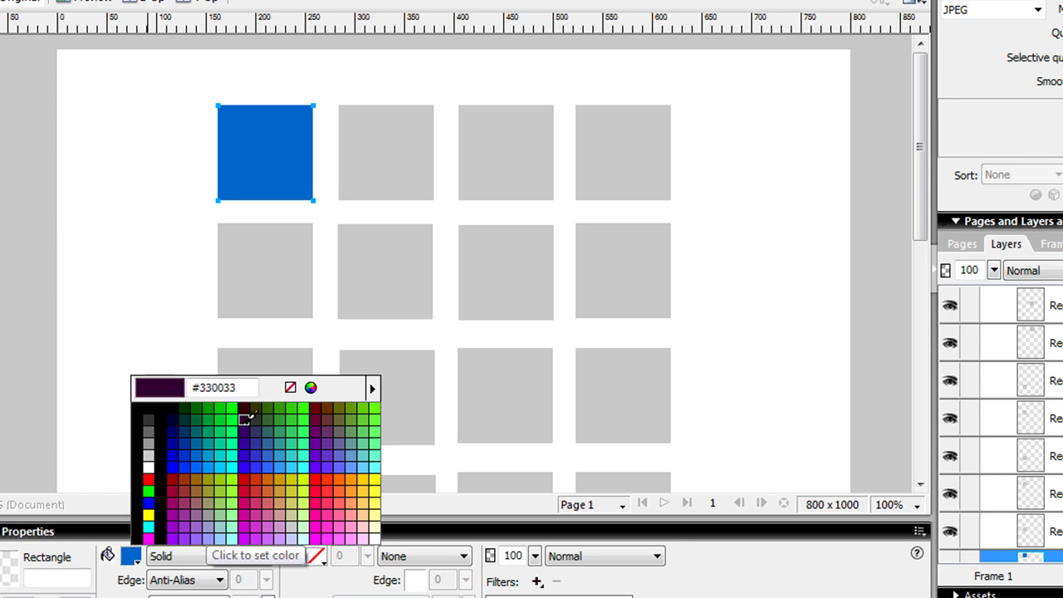
click(261, 475)
click(183, 235)
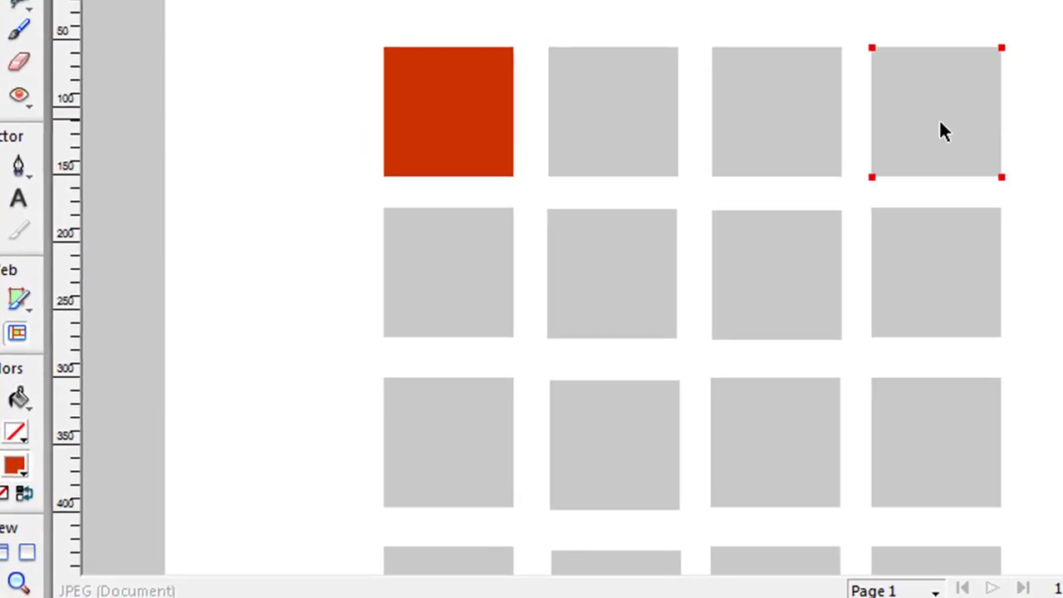
Check the red square's colour against the second and third top-row squares
click(494, 128)
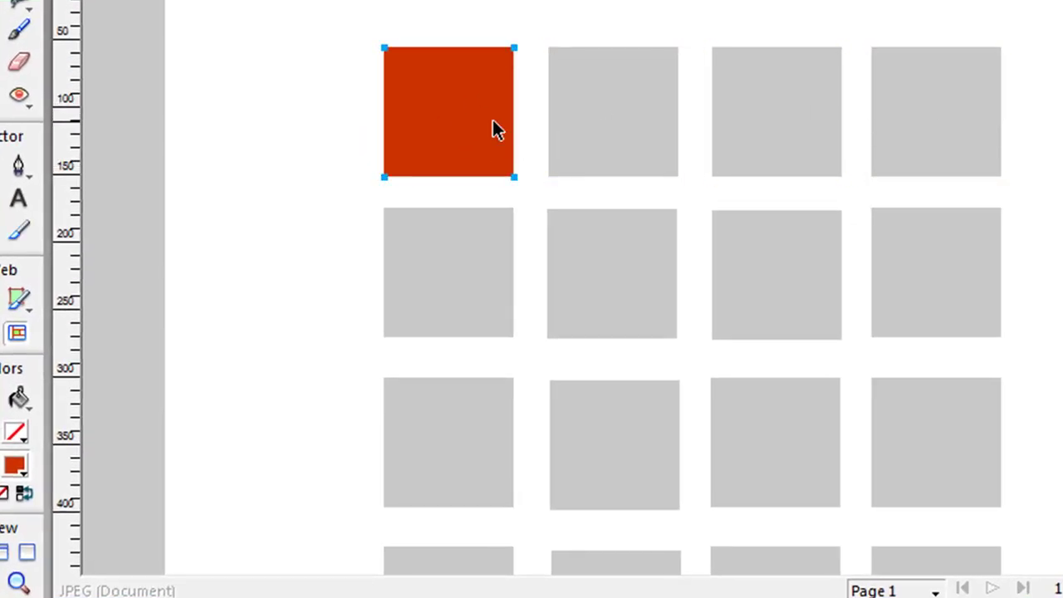
click(612, 112)
click(777, 108)
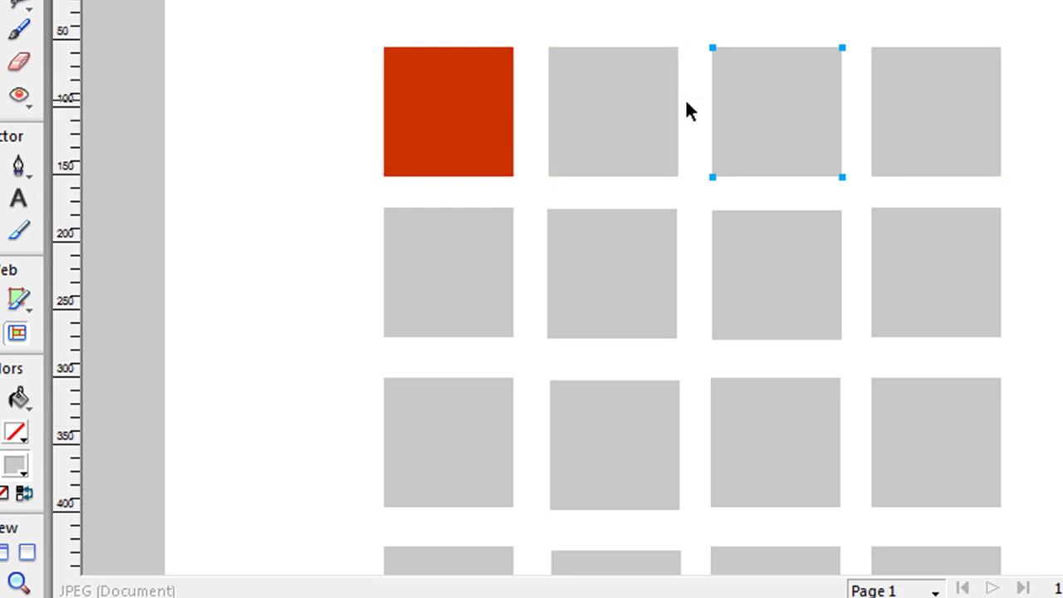
click(349, 91)
click(453, 118)
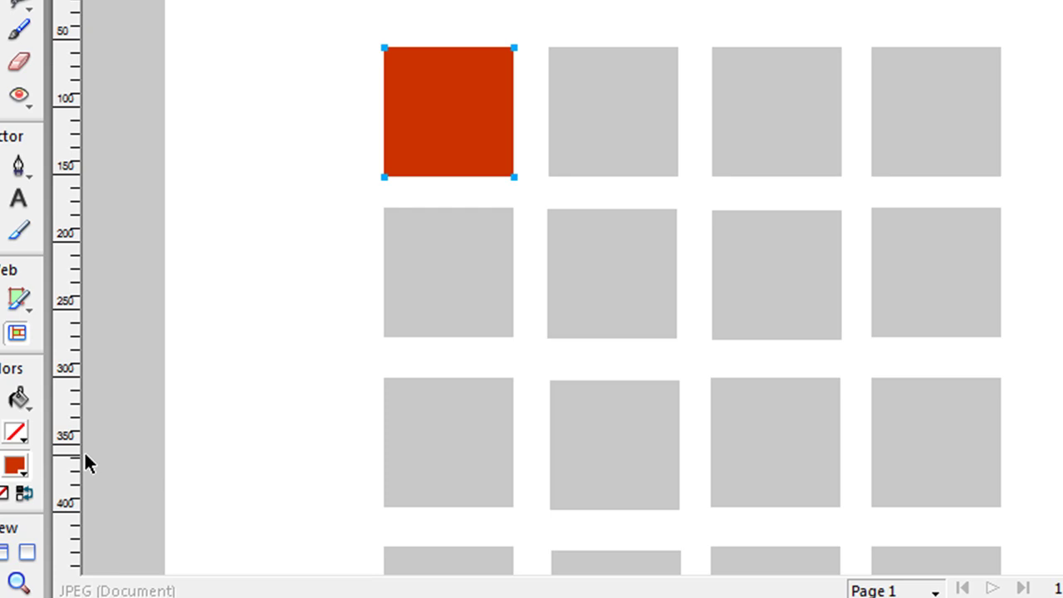
Fill the second top-row square with the first square's red, then lower its luminance
click(573, 133)
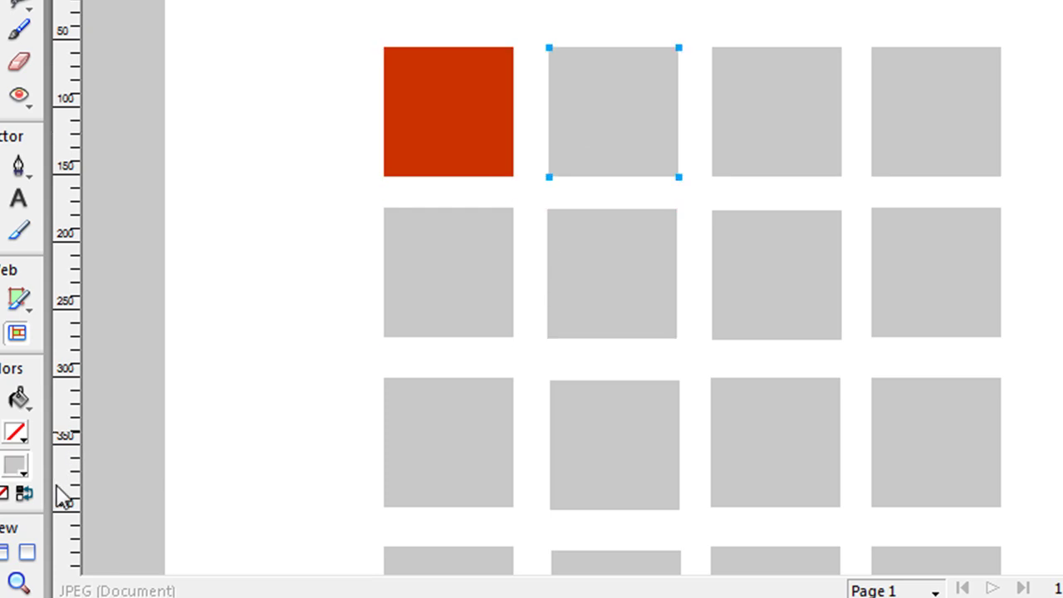
click(14, 466)
click(455, 78)
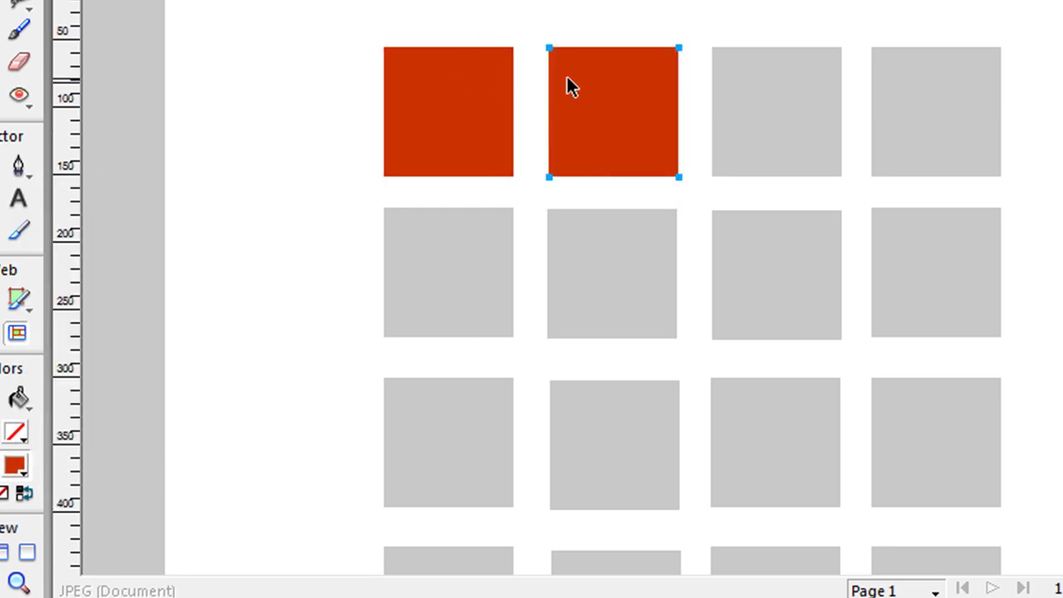
click(382, 595)
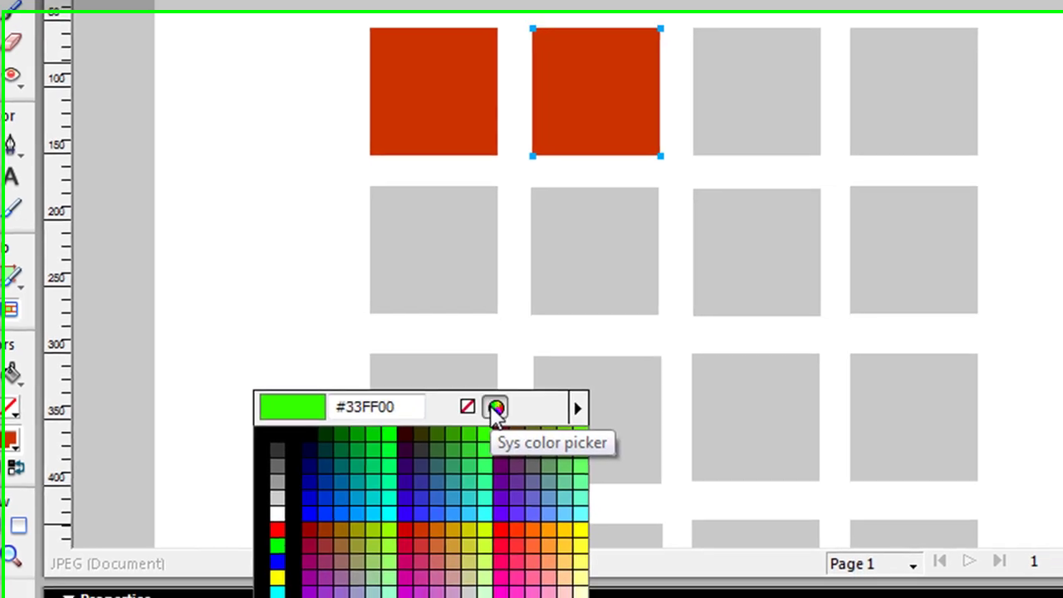
click(510, 432)
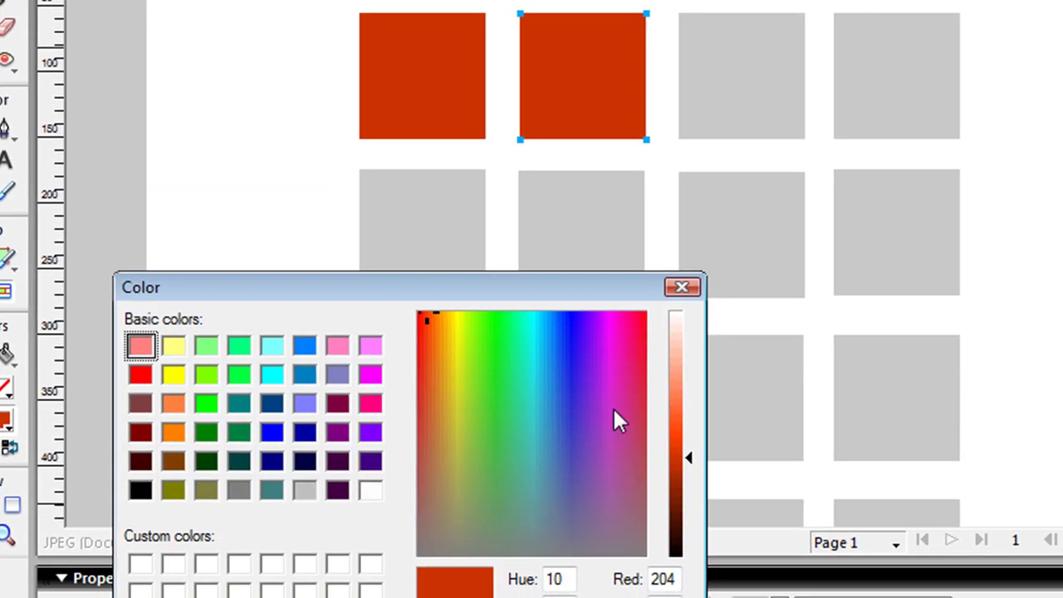
drag(692, 468, 692, 491)
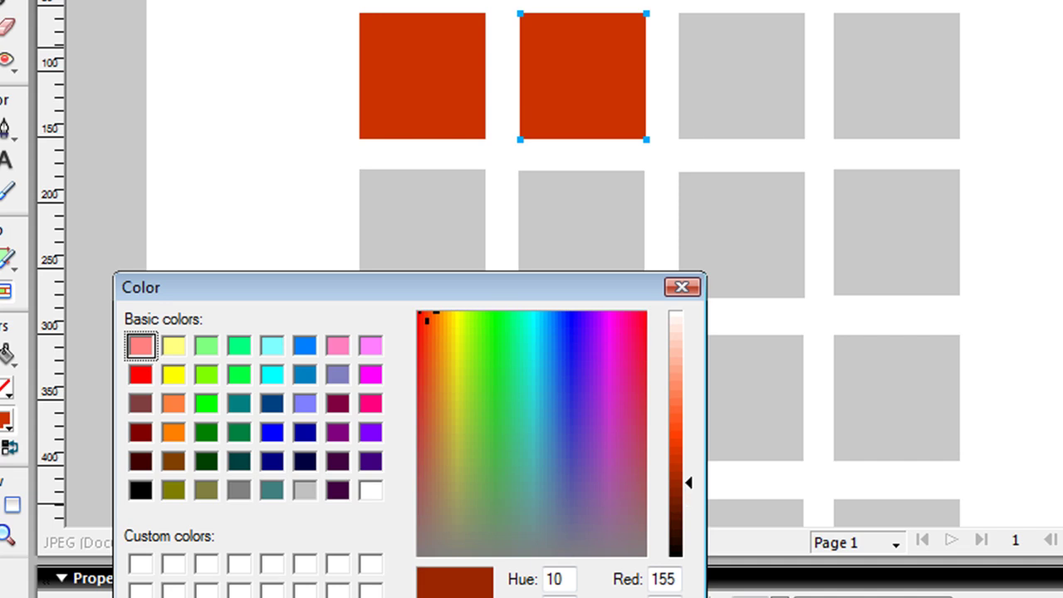
key(Return)
drag(554, 125, 441, 144)
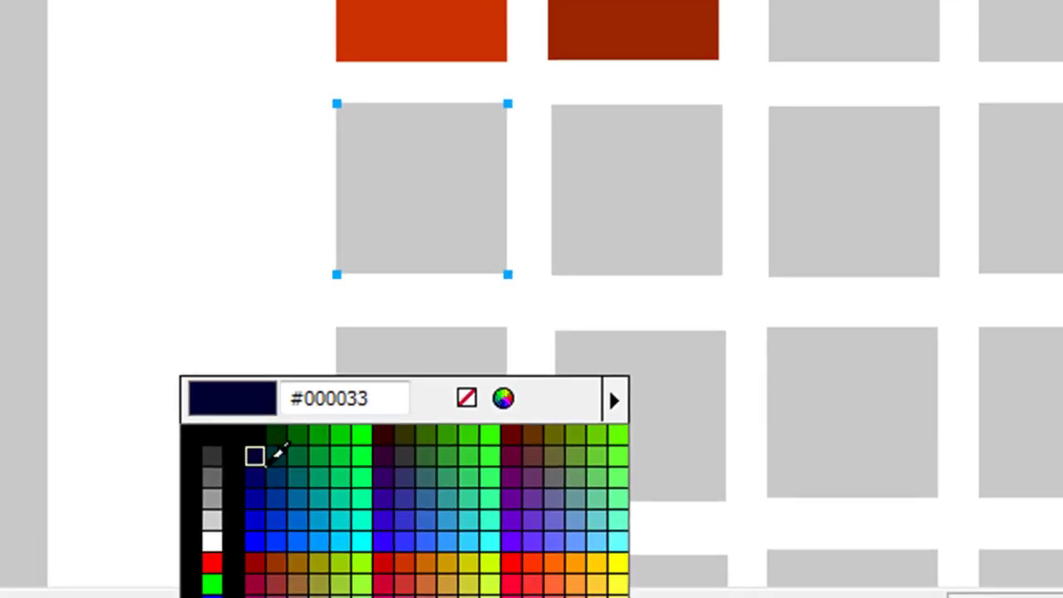
Fill the first second-row square dark navy and copy that navy to its neighbour
click(259, 463)
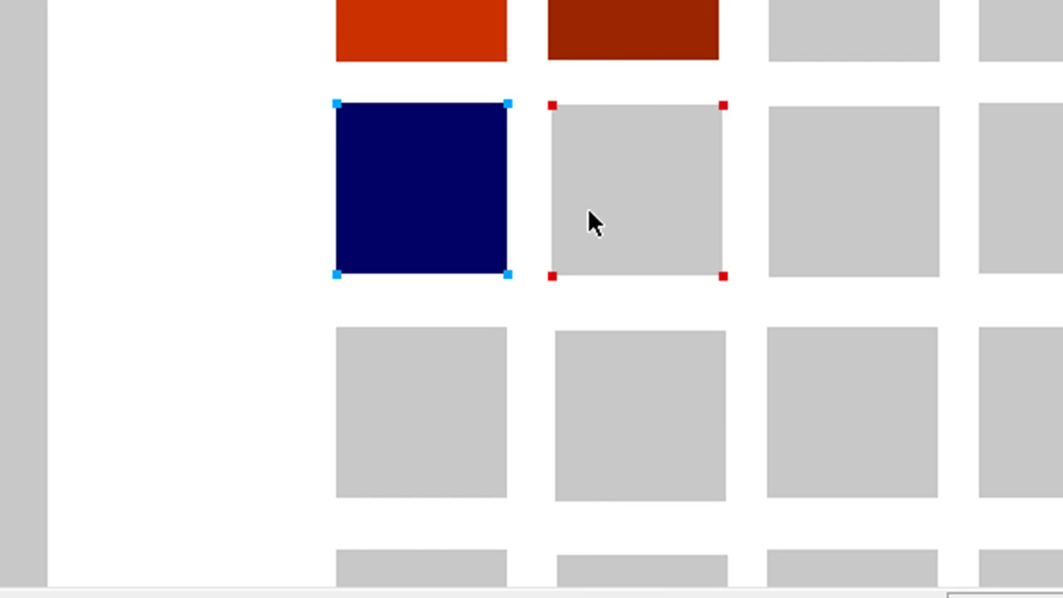
click(624, 215)
click(179, 597)
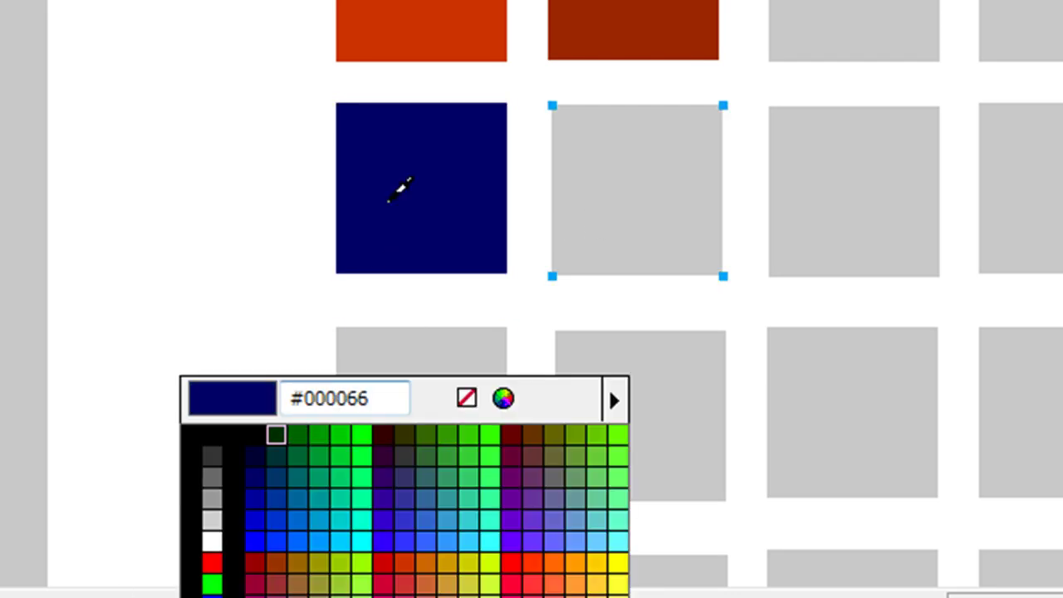
click(395, 189)
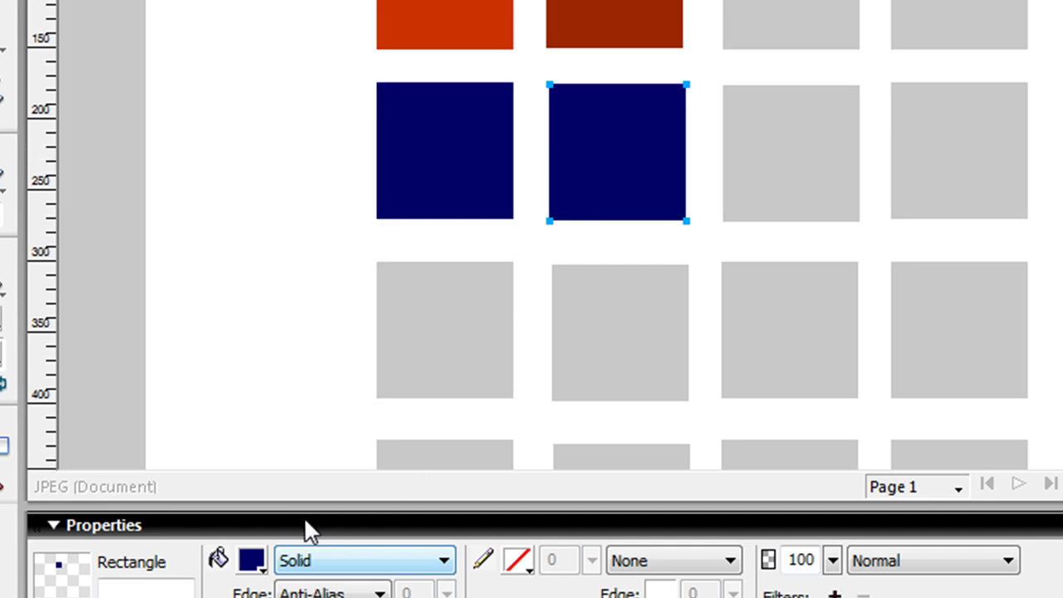
Raise the neighbour's luminance to a brighter blue and compare it with the navy square
click(254, 562)
click(511, 319)
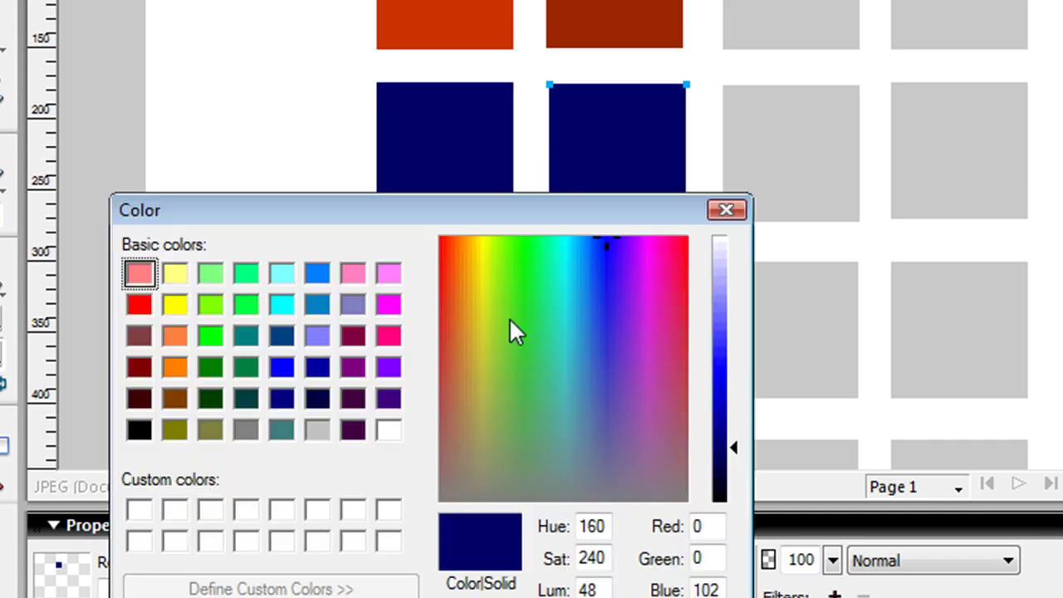
click(735, 452)
drag(735, 452, 733, 418)
click(167, 597)
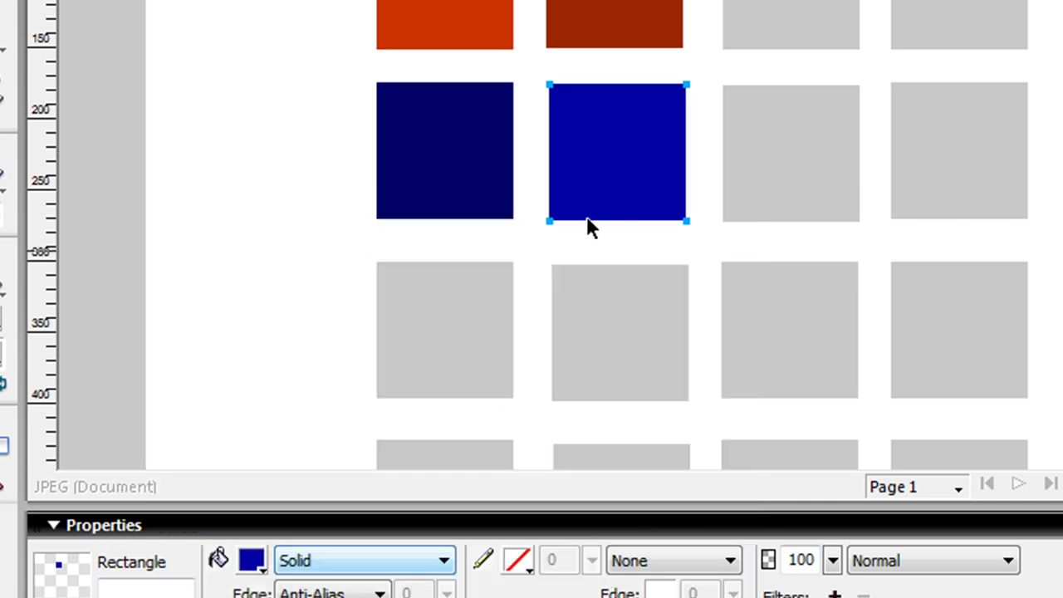
mouse_move(636, 166)
mouse_down()
mouse_move(511, 184)
mouse_move(648, 169)
mouse_up()
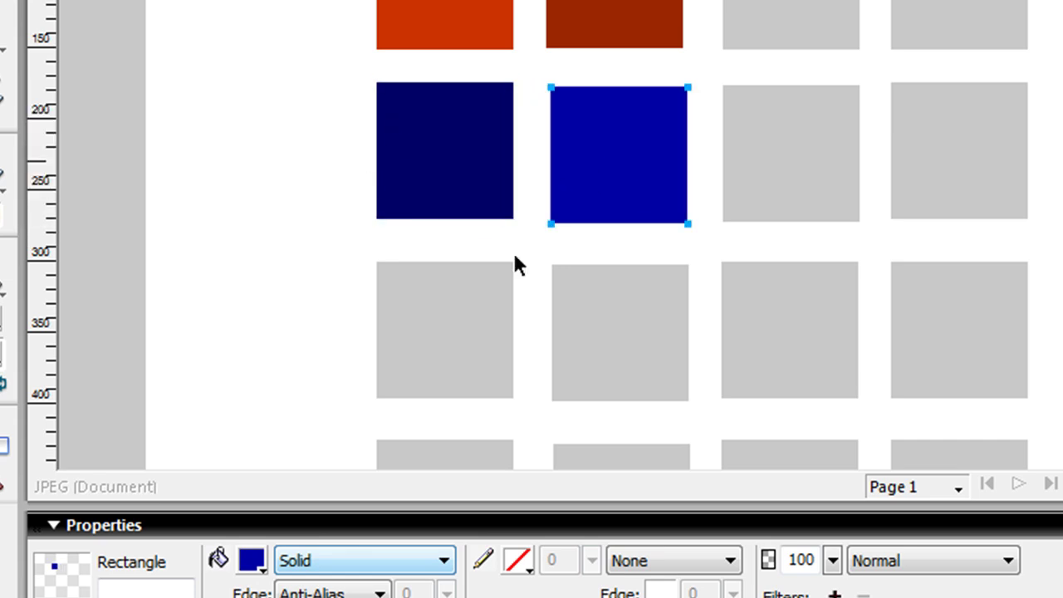
click(298, 303)
scroll(329, 284, down, 2)
Fill the third-row first square with #990000 and copy that red to its neighbour
click(414, 246)
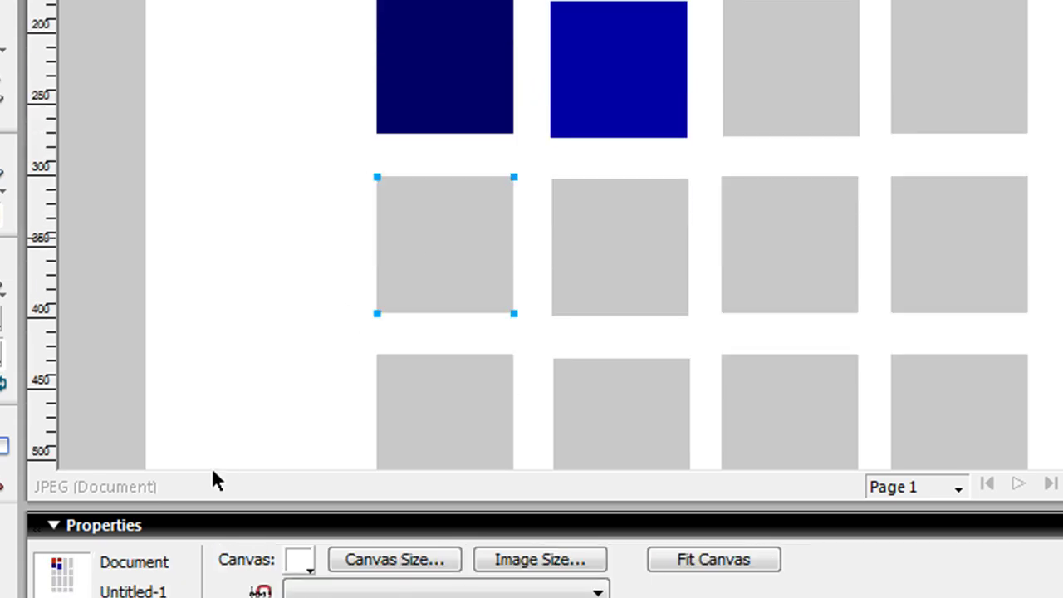
click(3, 353)
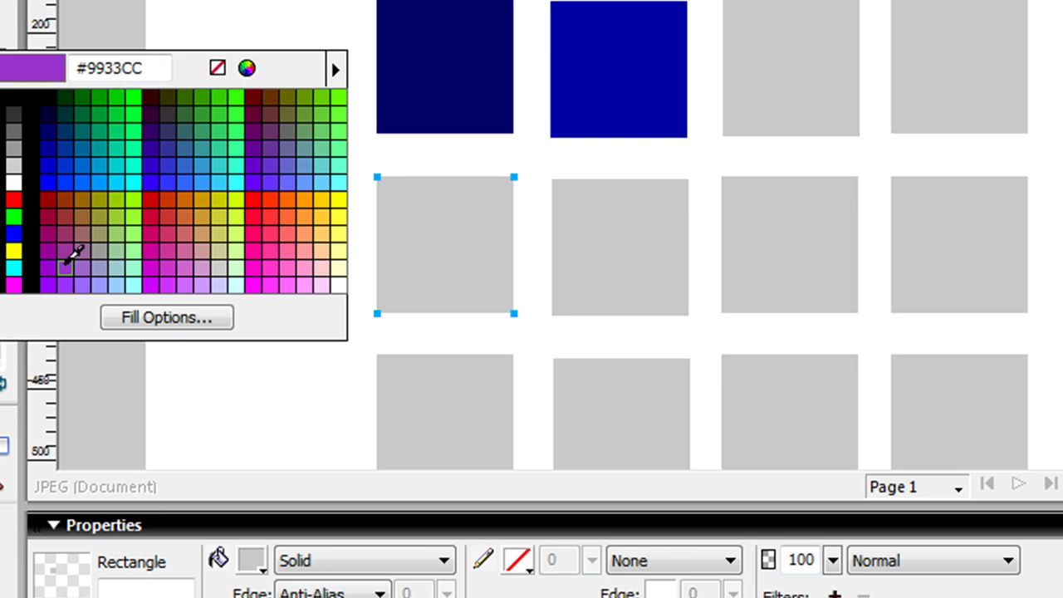
click(48, 199)
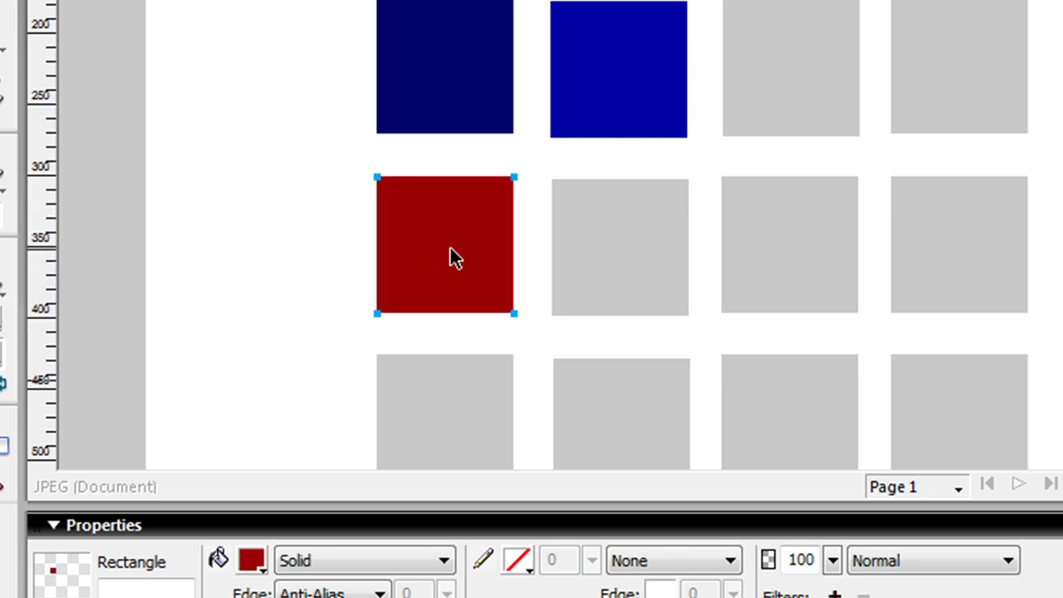
click(629, 256)
click(15, 353)
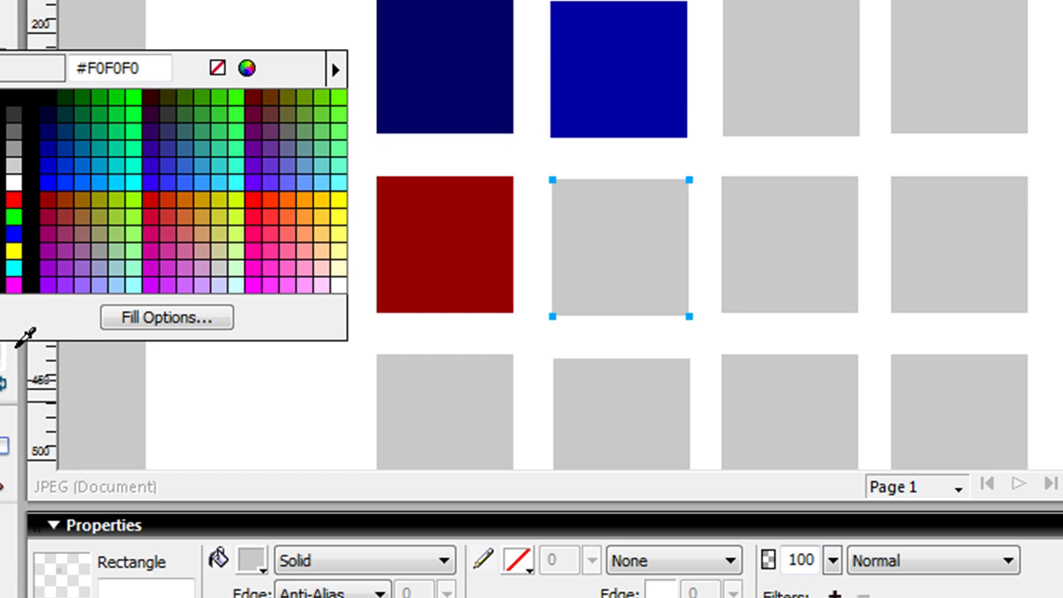
click(470, 235)
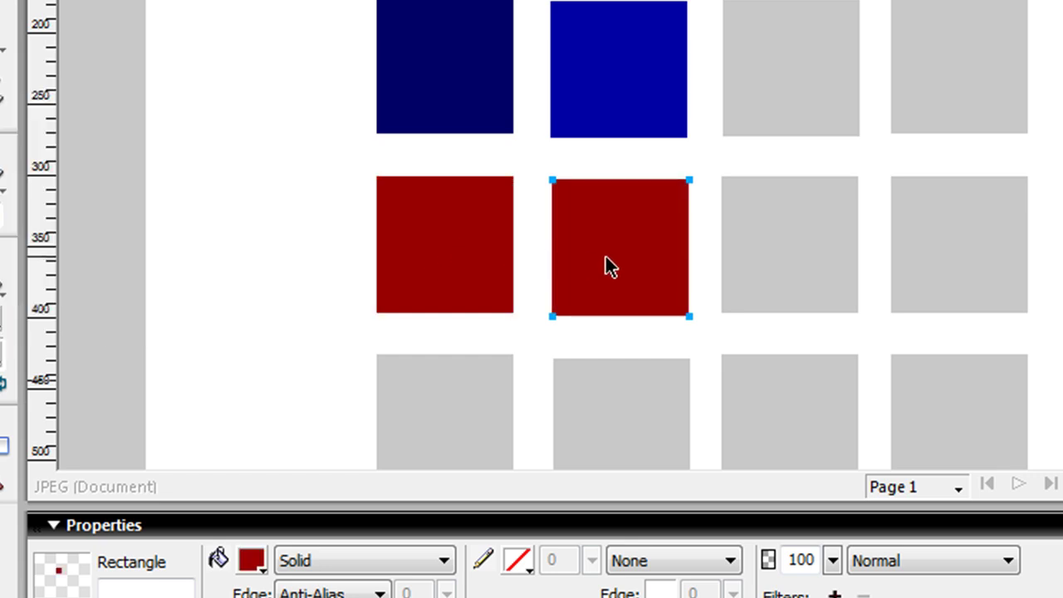
Brighten the neighbour's red, compare it with the dark red, and realign it
click(251, 560)
click(510, 316)
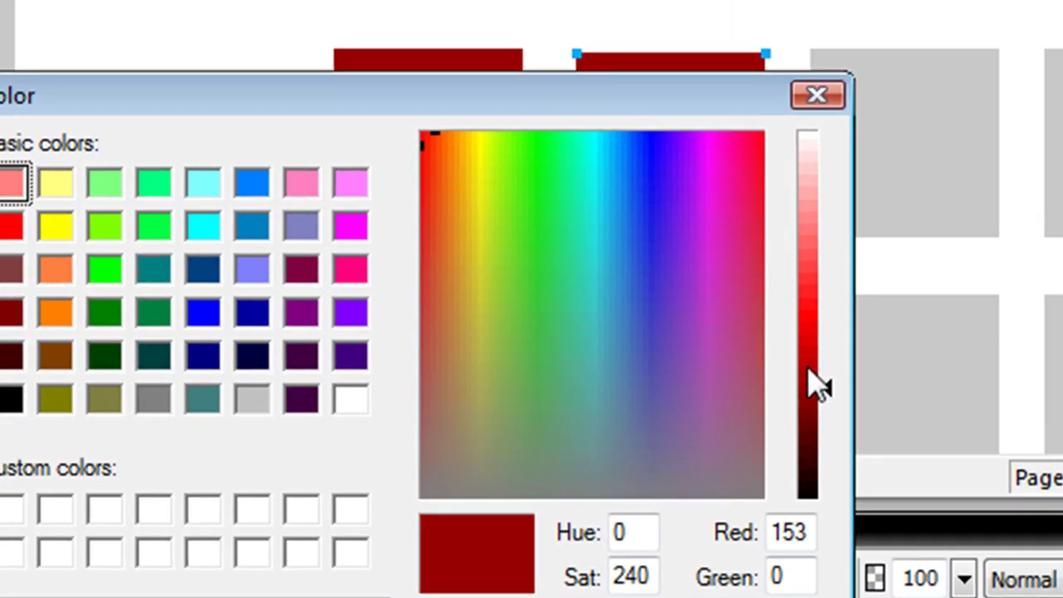
drag(781, 404, 828, 351)
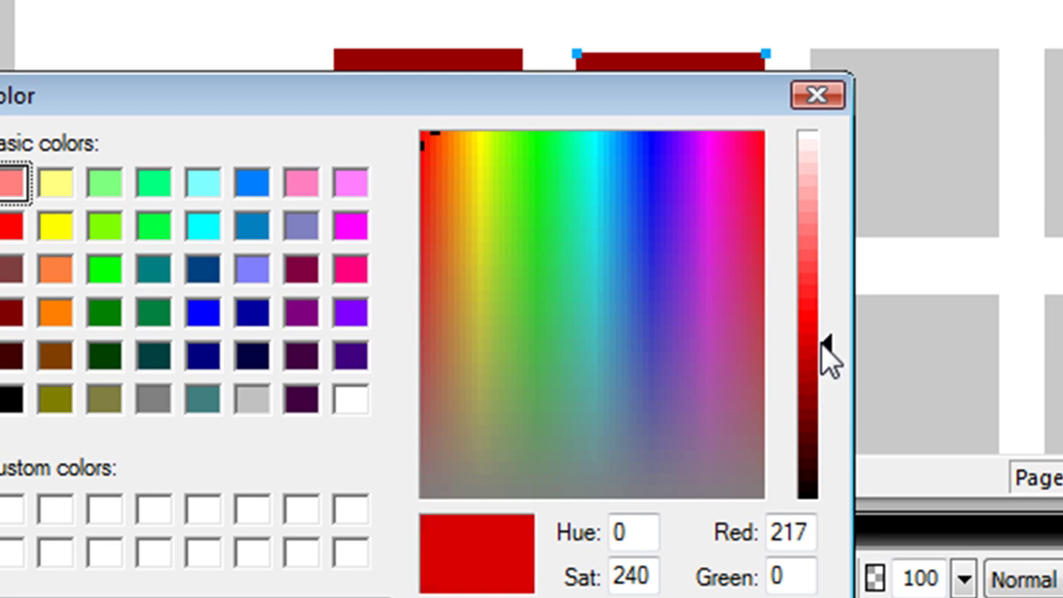
click(218, 597)
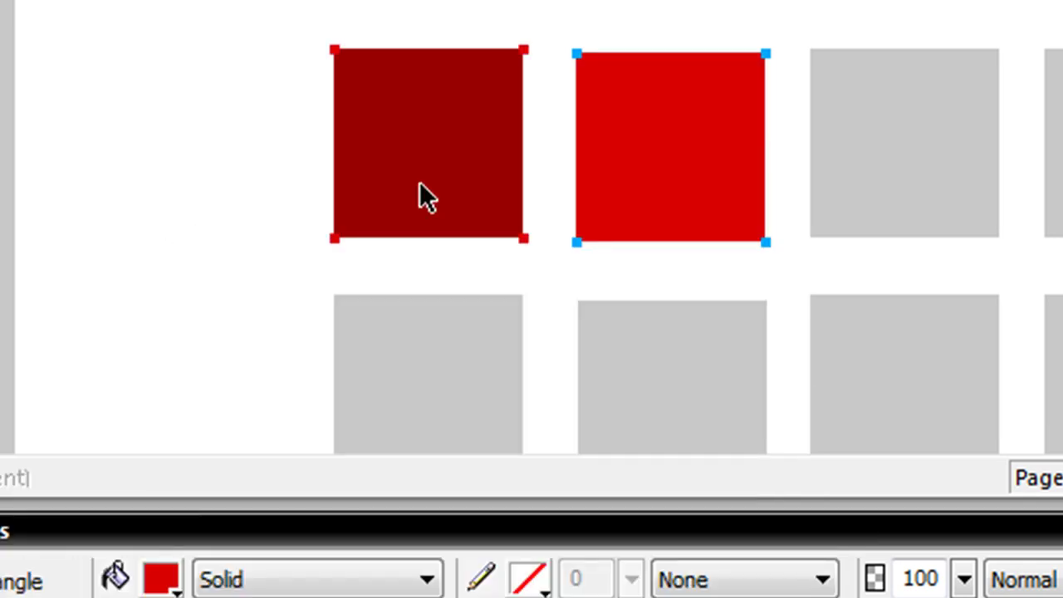
drag(636, 184, 449, 199)
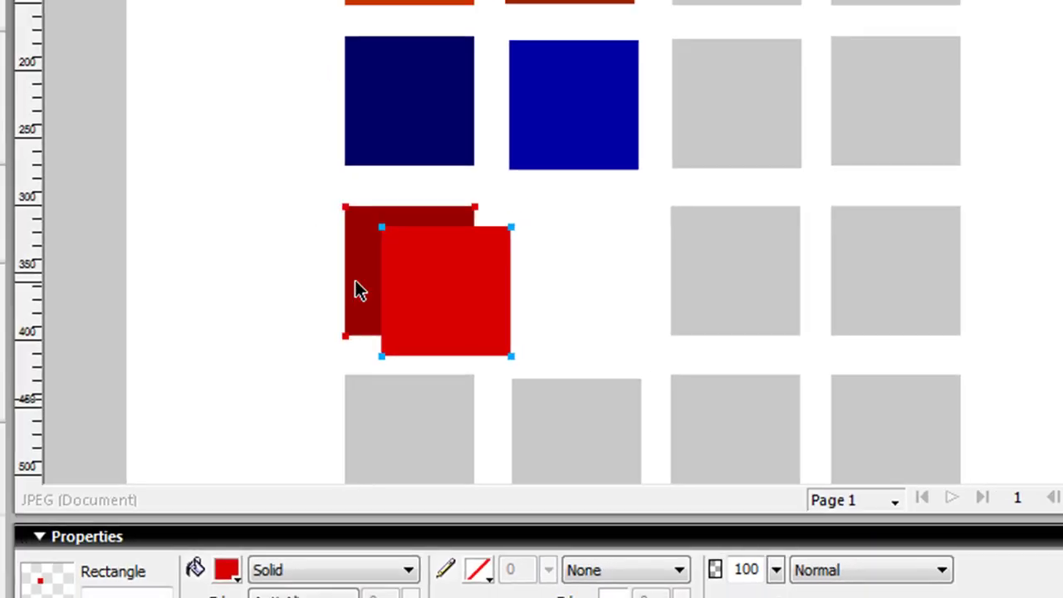
drag(486, 233, 661, 210)
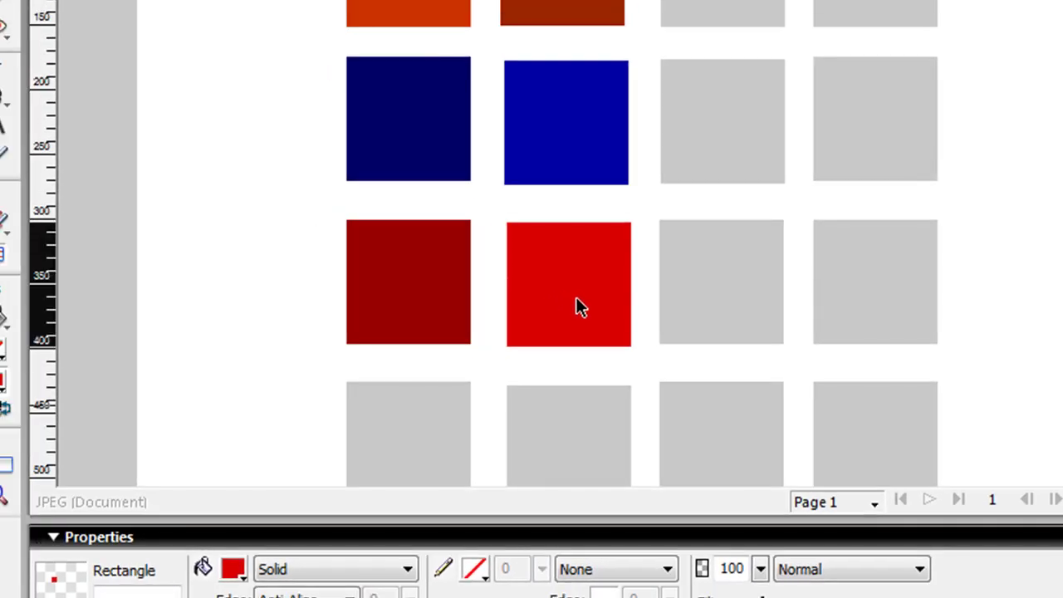
drag(577, 298, 575, 296)
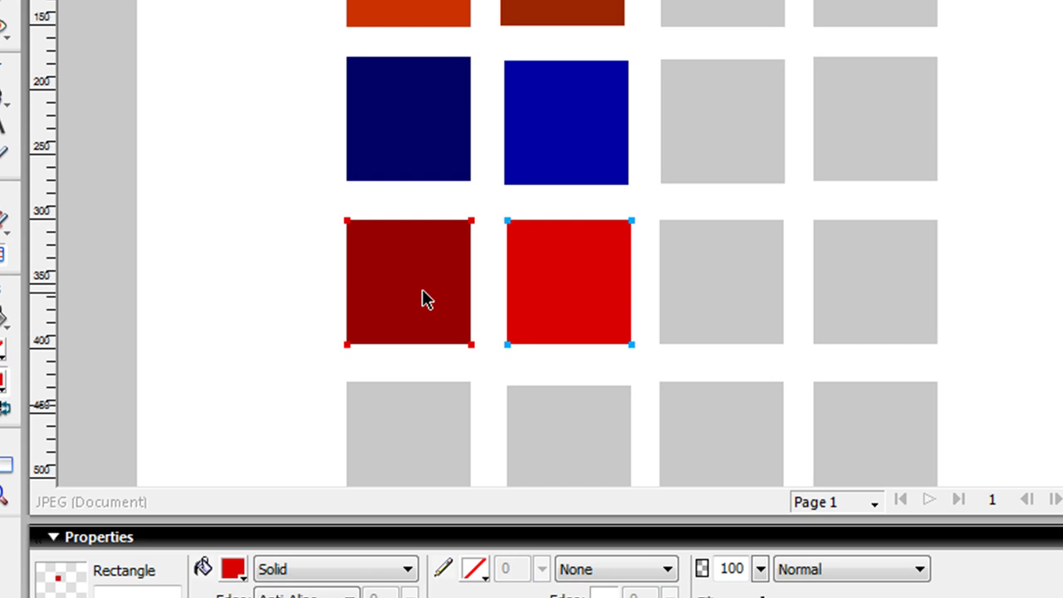
key(alt+Tab)
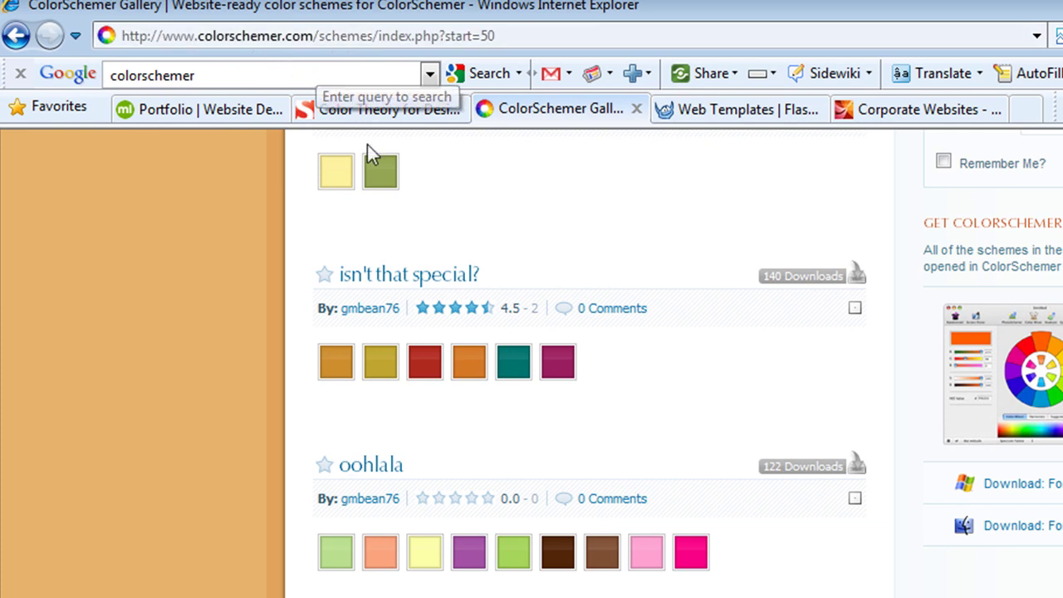
Scroll through ColorSchemer's Browse Schemes list (schemes 51-60) for palette ideas
scroll(627, 368, up, 1)
scroll(627, 368, up, 10)
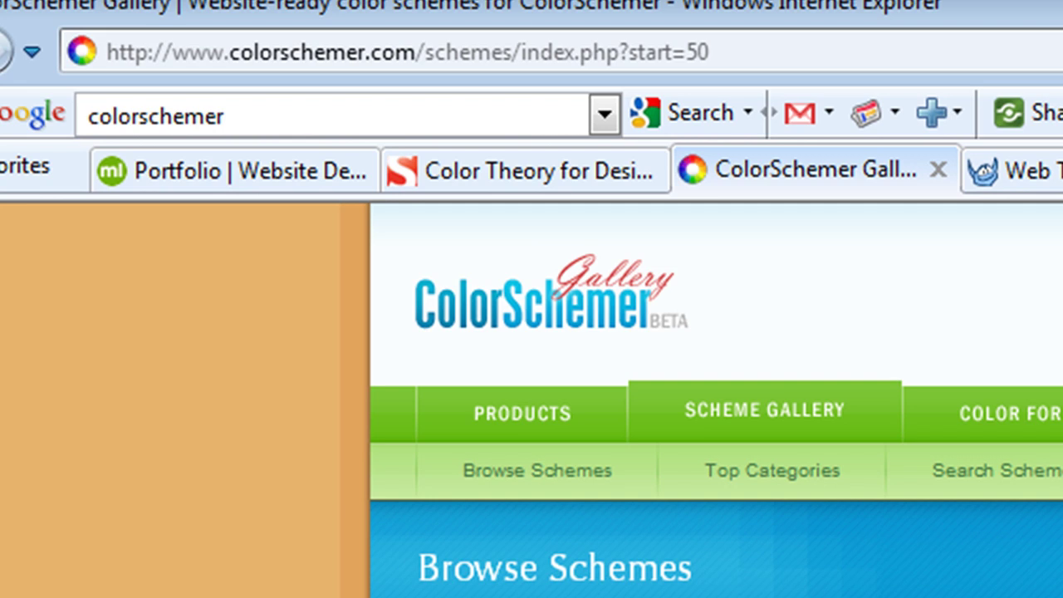
scroll(716, 399, down, 3)
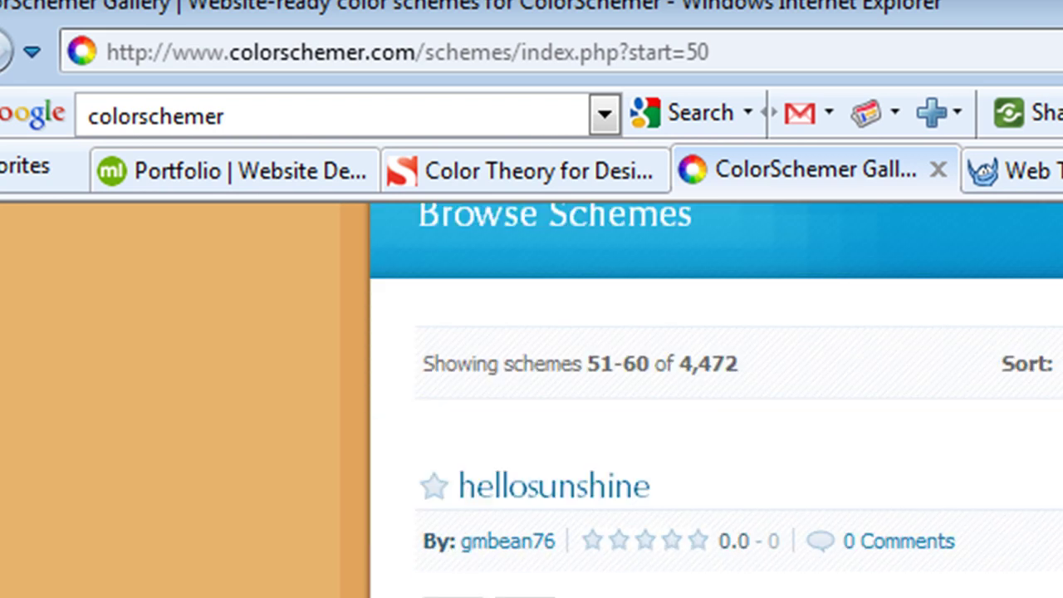
scroll(716, 399, down, 6)
scroll(716, 398, up, 2)
scroll(716, 398, down, 6)
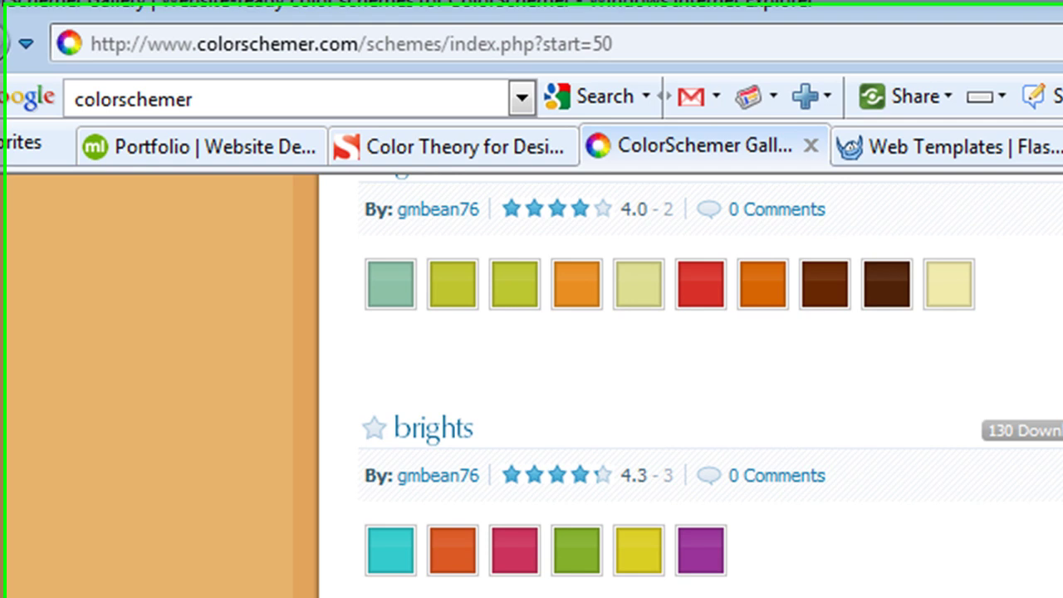
scroll(434, 368, up, 10)
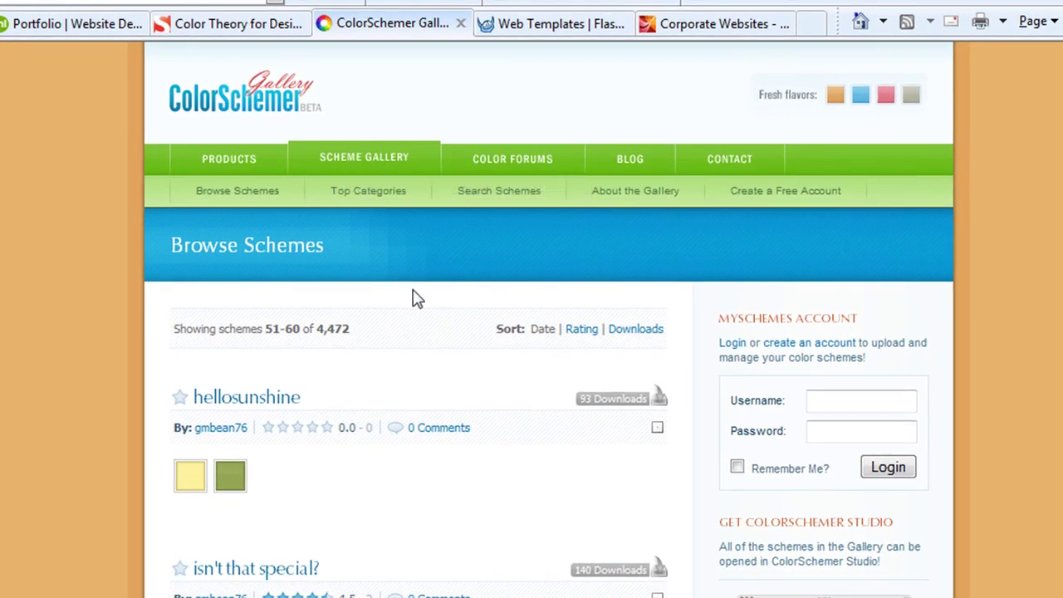
scroll(415, 302, down, 7)
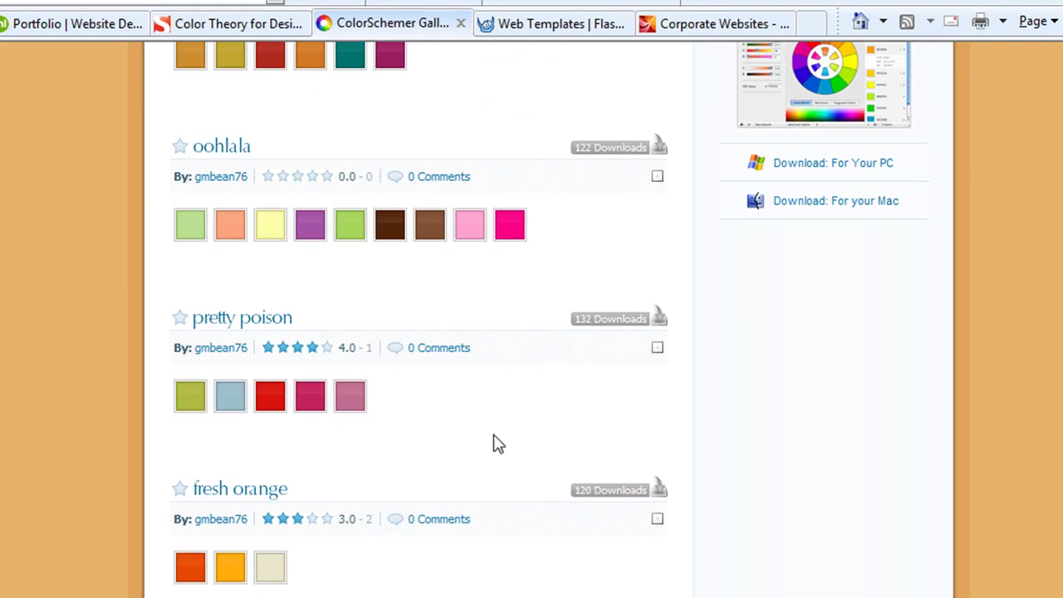
scroll(525, 379, up, 8)
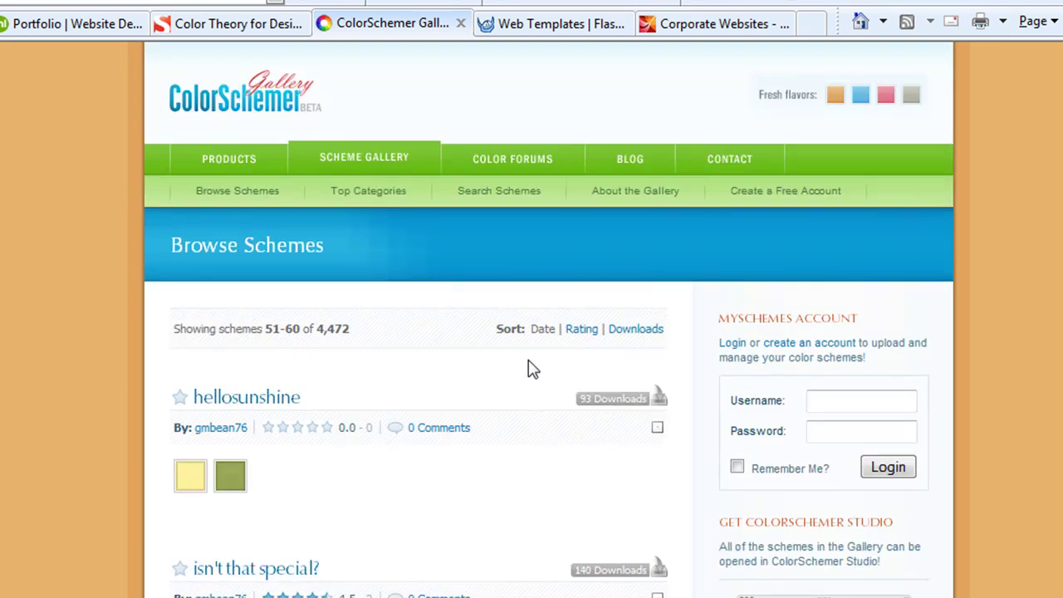
Browse TemplateMonster's Web Templates page 5 and preview Template 27300, Creative Business
click(536, 25)
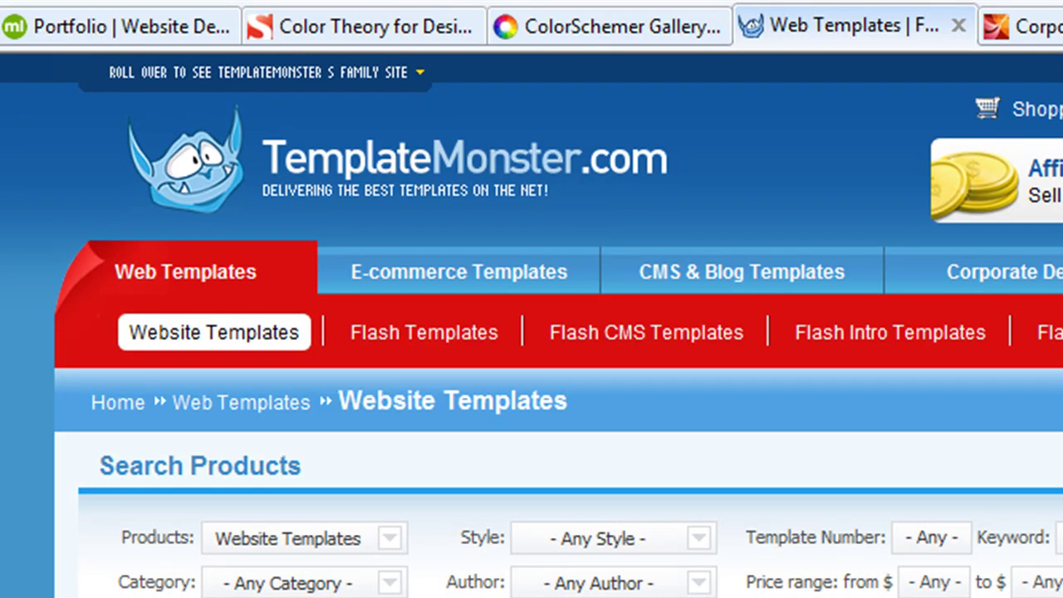
scroll(531, 332, down, 10)
scroll(531, 332, up, 8)
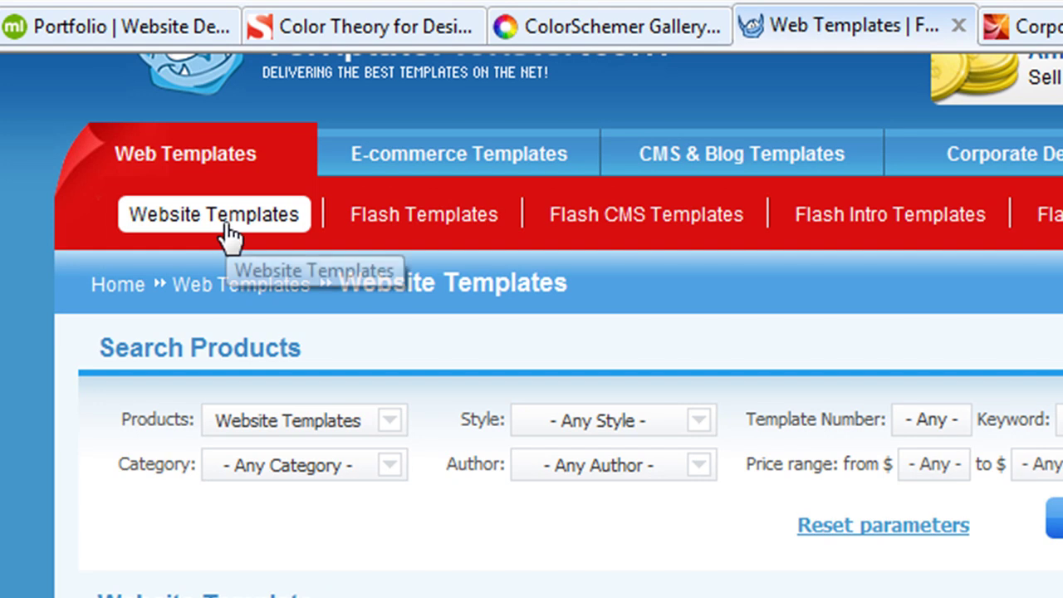
scroll(532, 332, down, 8)
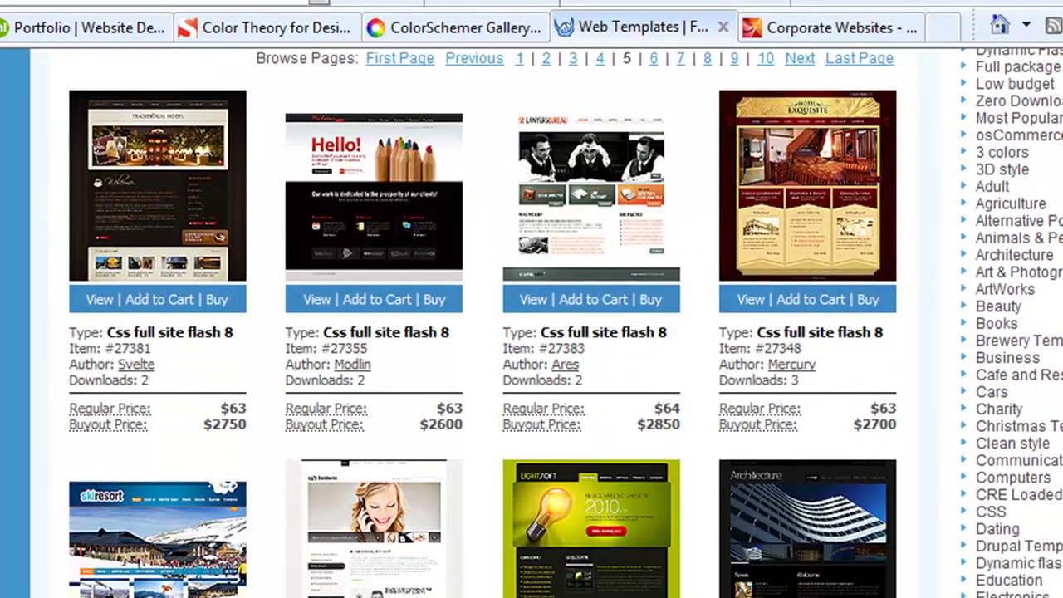
scroll(531, 332, down, 1)
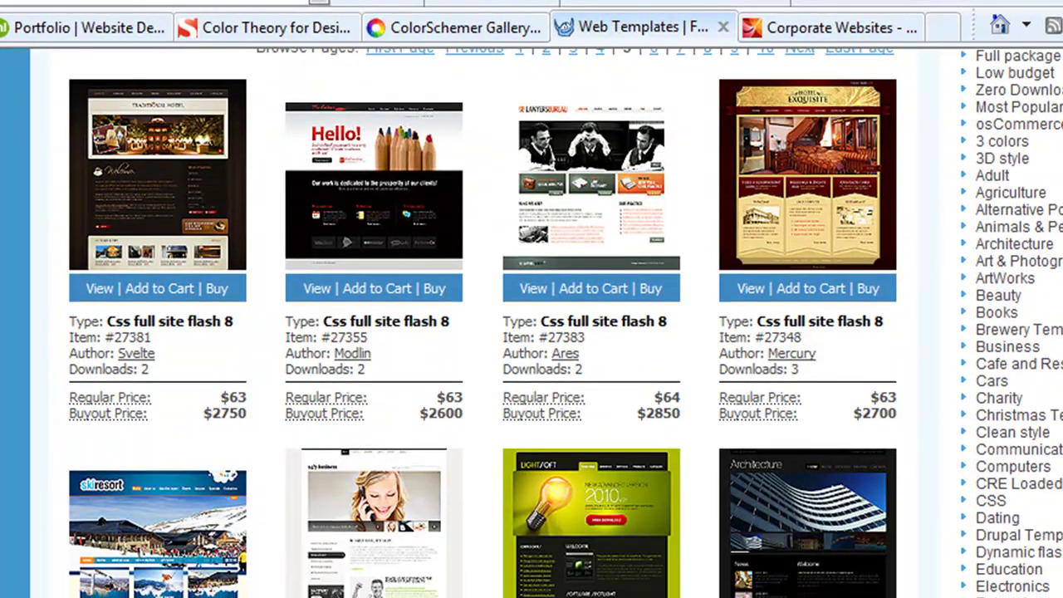
scroll(913, 282, down, 5)
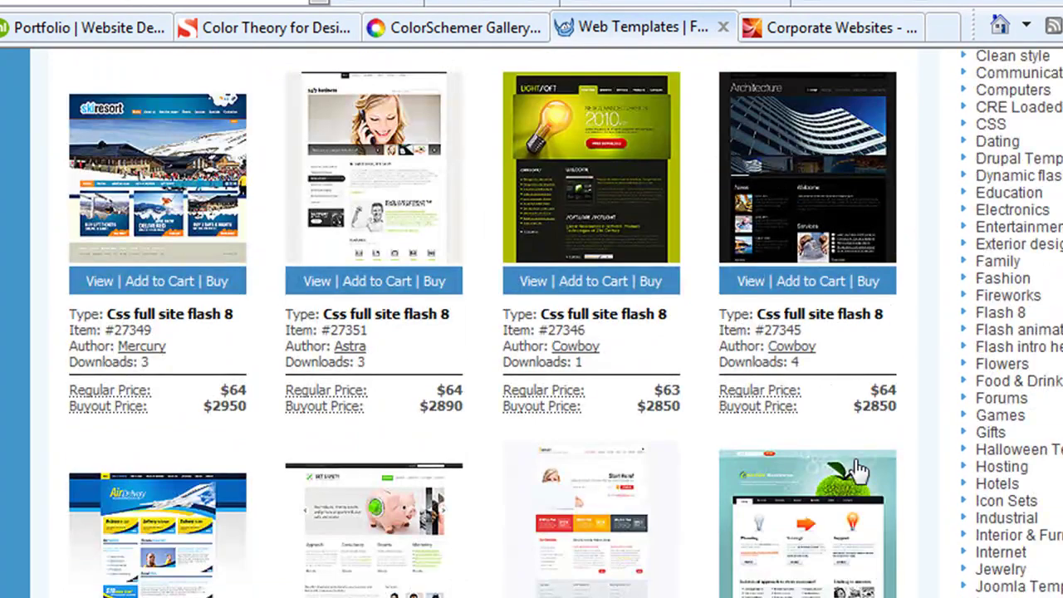
mouse_move(887, 467)
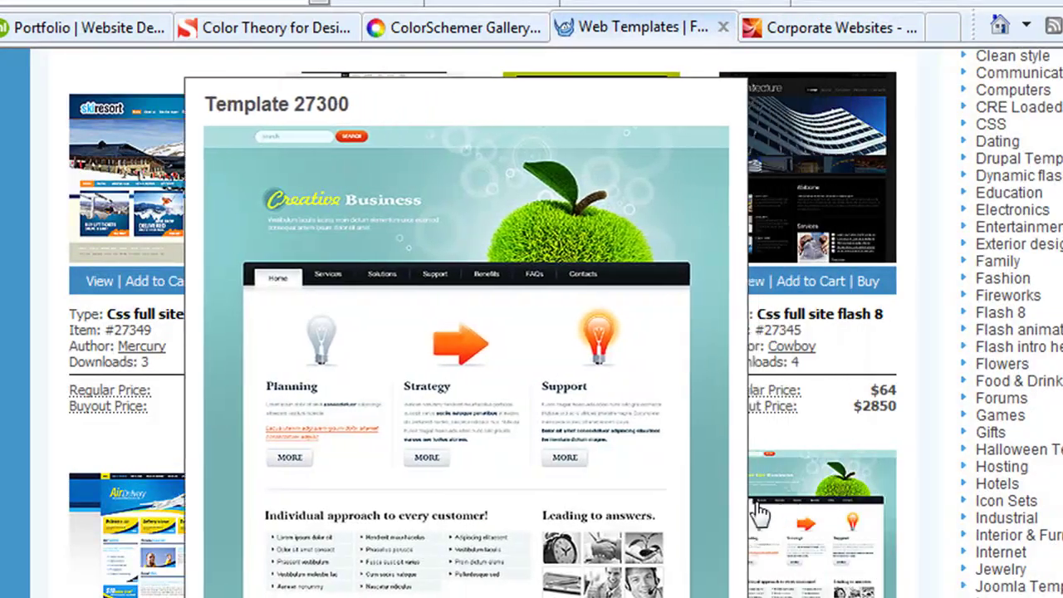
mouse_move(612, 503)
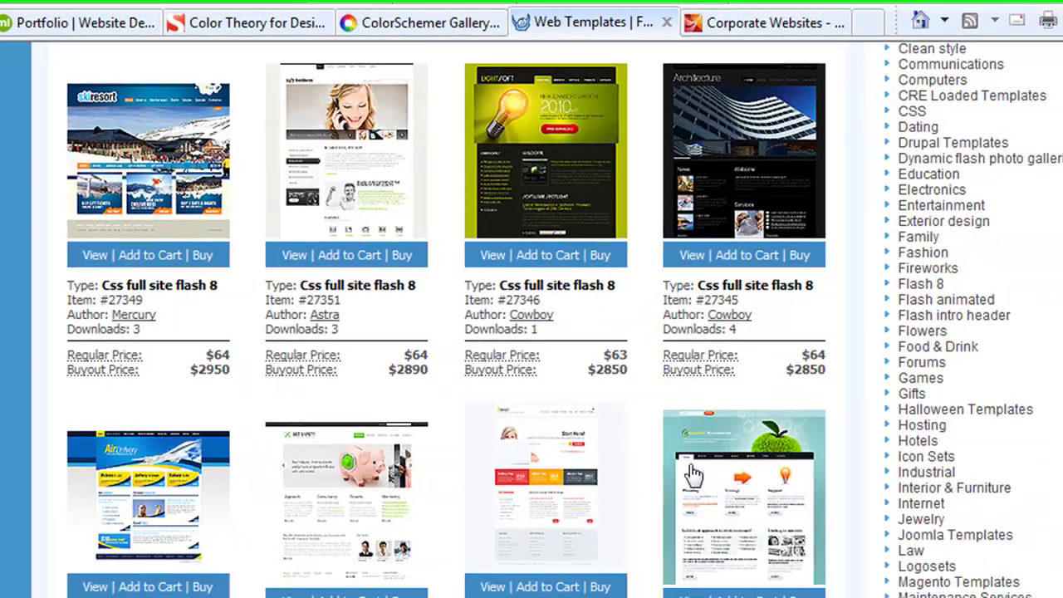
mouse_move(778, 533)
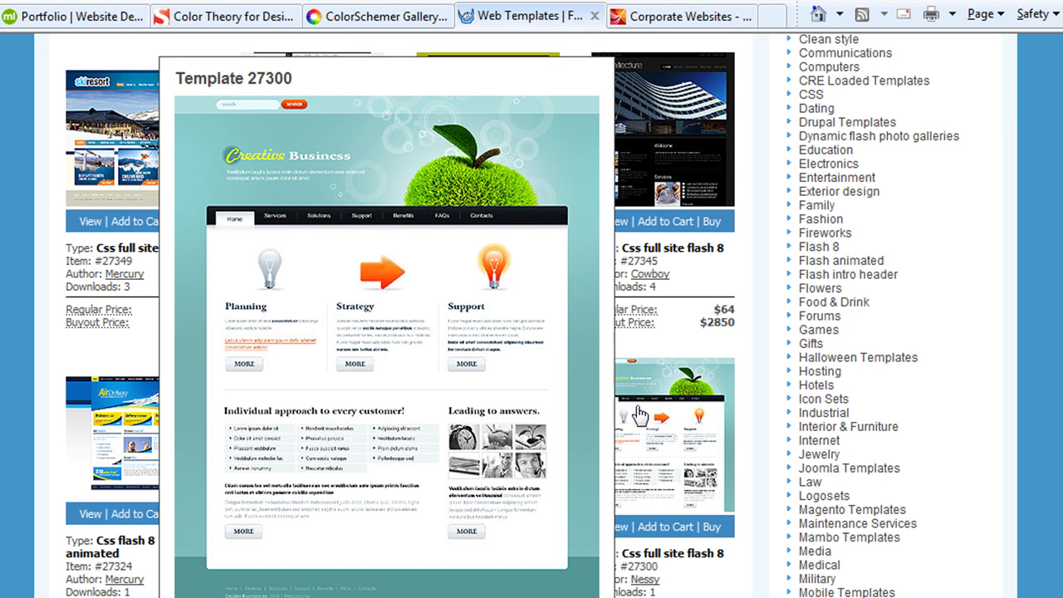
Paste the Template 27300 screenshot into Fireworks beside the grey squares
key(alt+Tab)
key(ctrl+v)
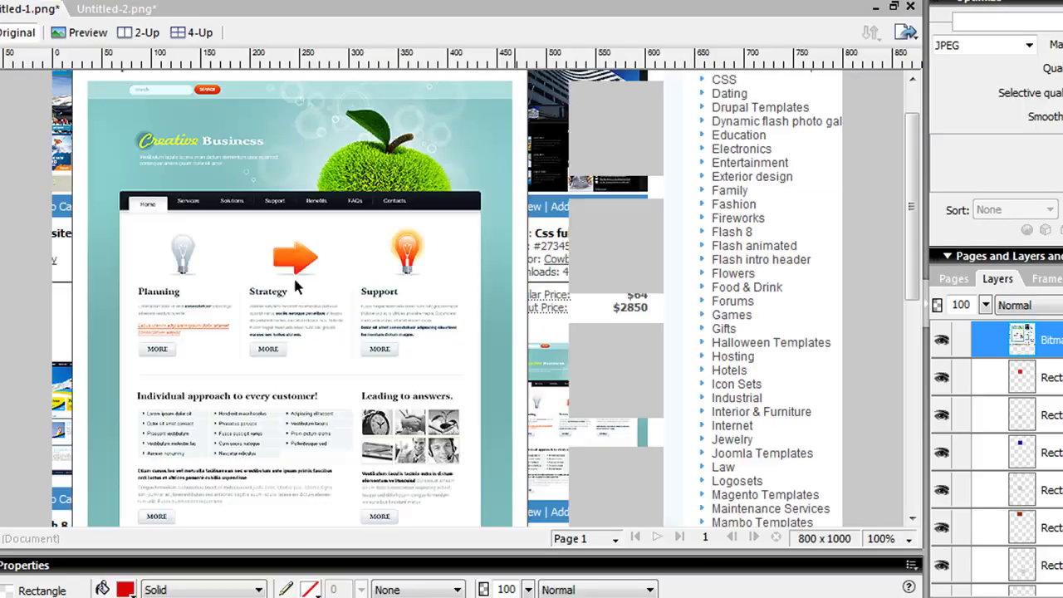
drag(296, 287, 739, 175)
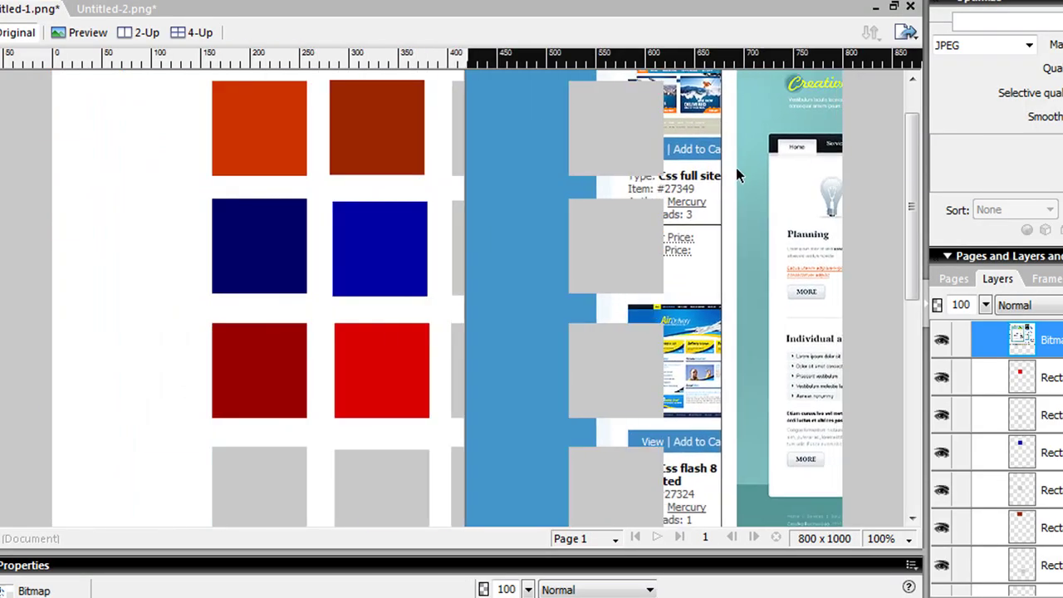
scroll(762, 366, down, 5)
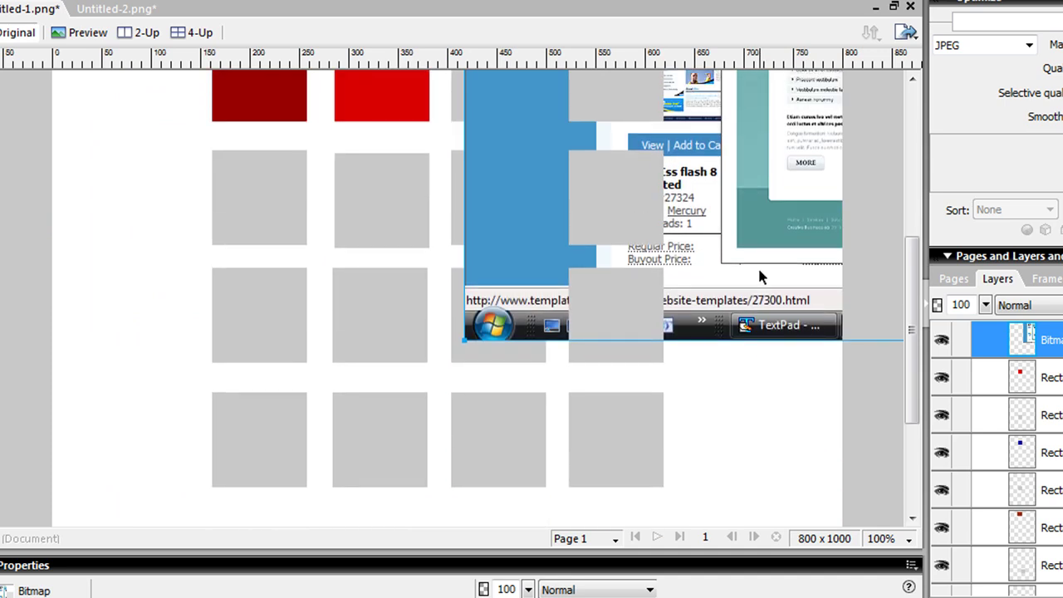
drag(759, 276, 702, 401)
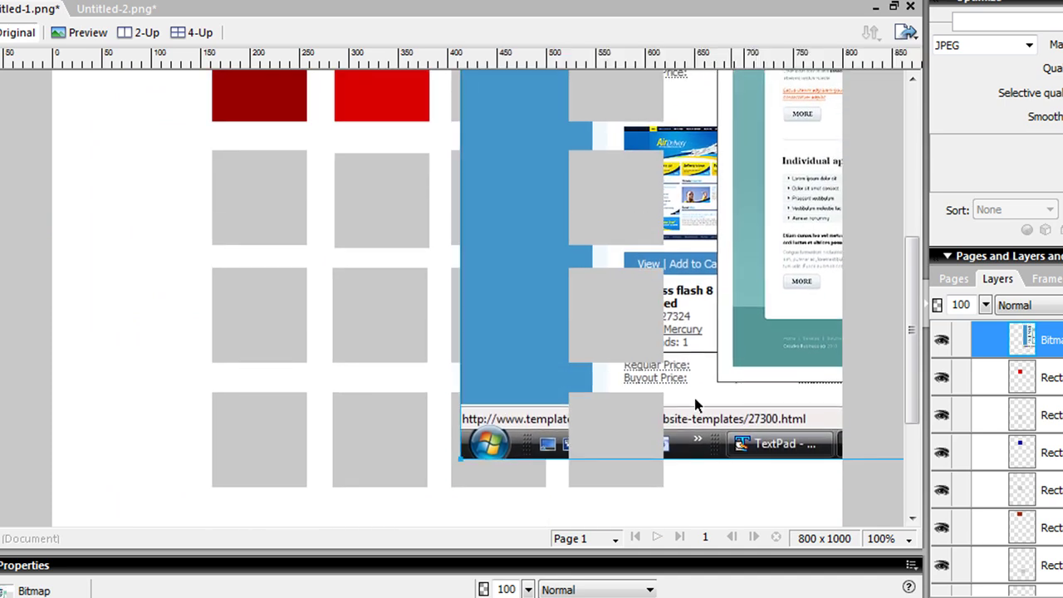
Fill the first two squares below the reds with teal and light teal from the screenshot
click(234, 228)
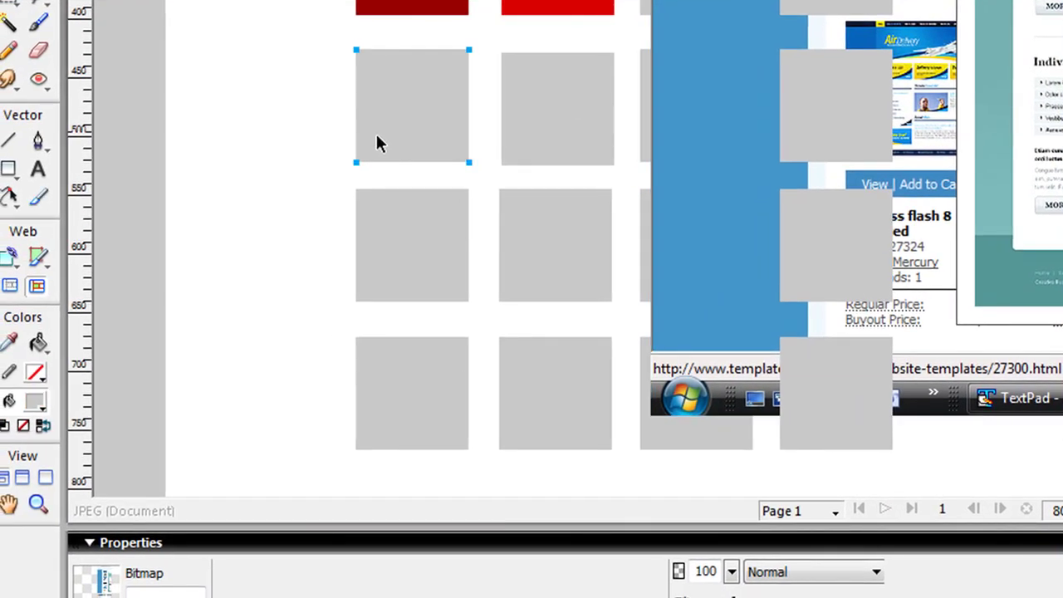
click(34, 406)
click(1001, 258)
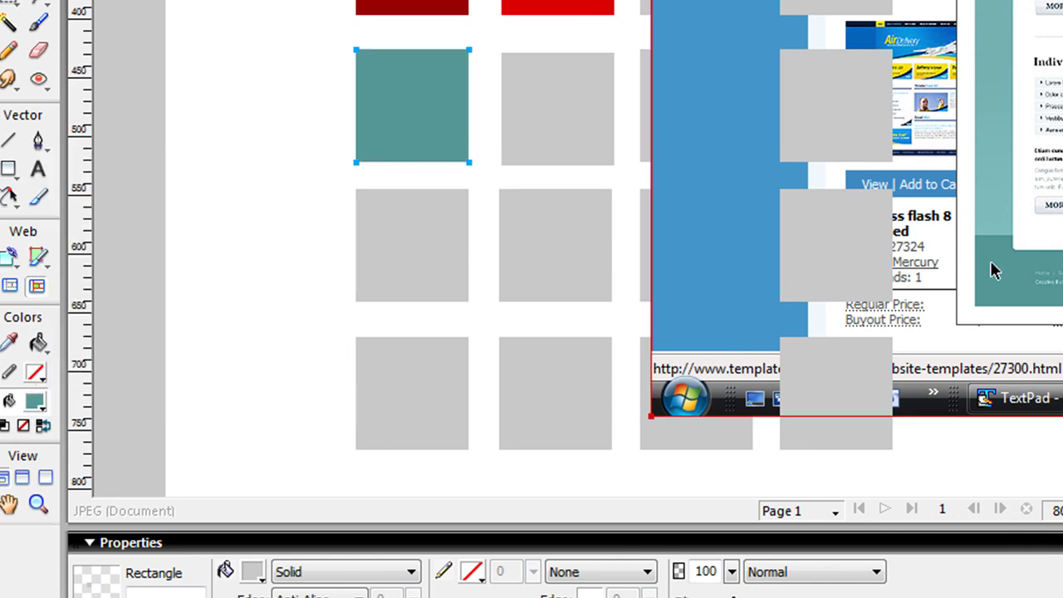
click(509, 125)
click(34, 403)
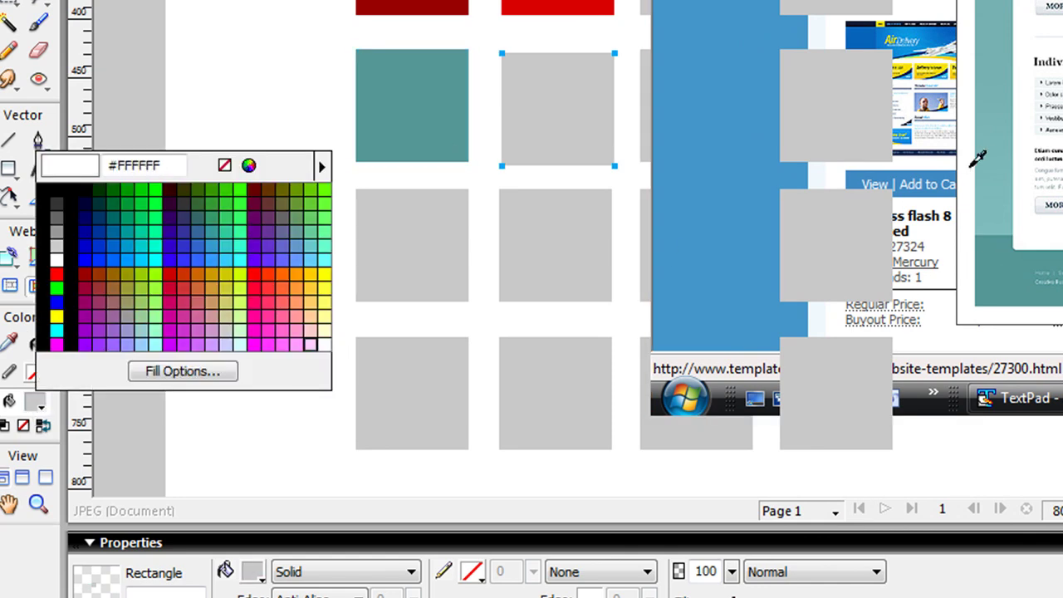
click(993, 162)
Fill the third and fourth squares with the template's orange and dark navy
drag(932, 170, 499, 164)
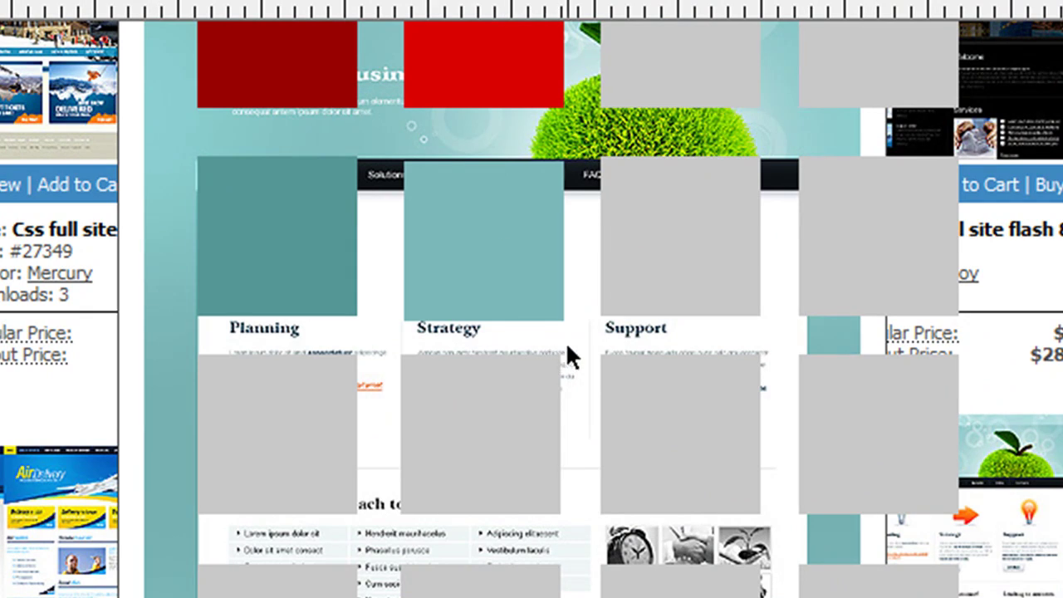
drag(565, 342, 459, 393)
click(623, 241)
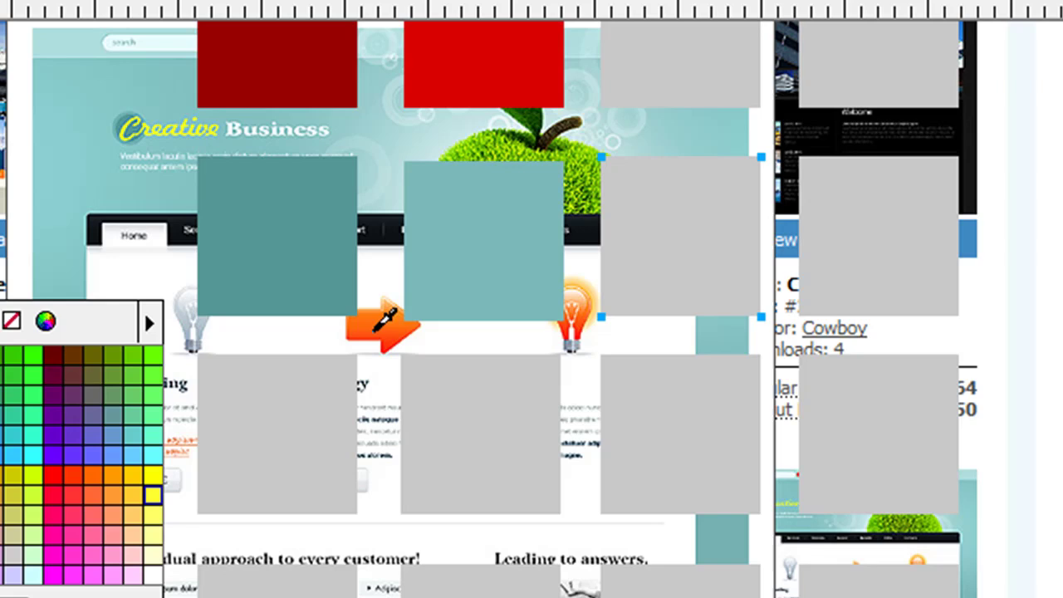
click(376, 329)
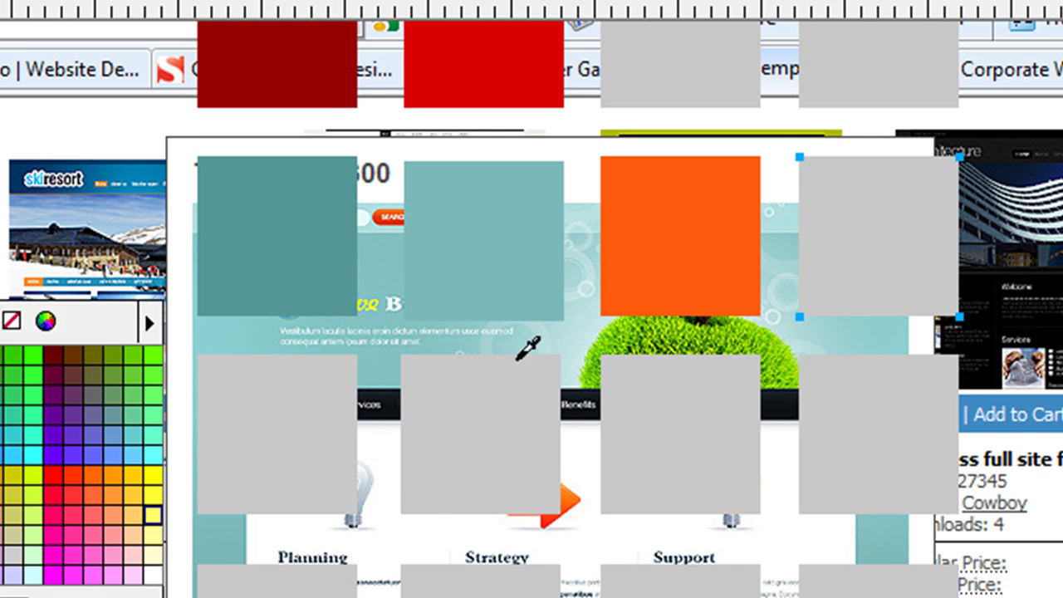
click(573, 398)
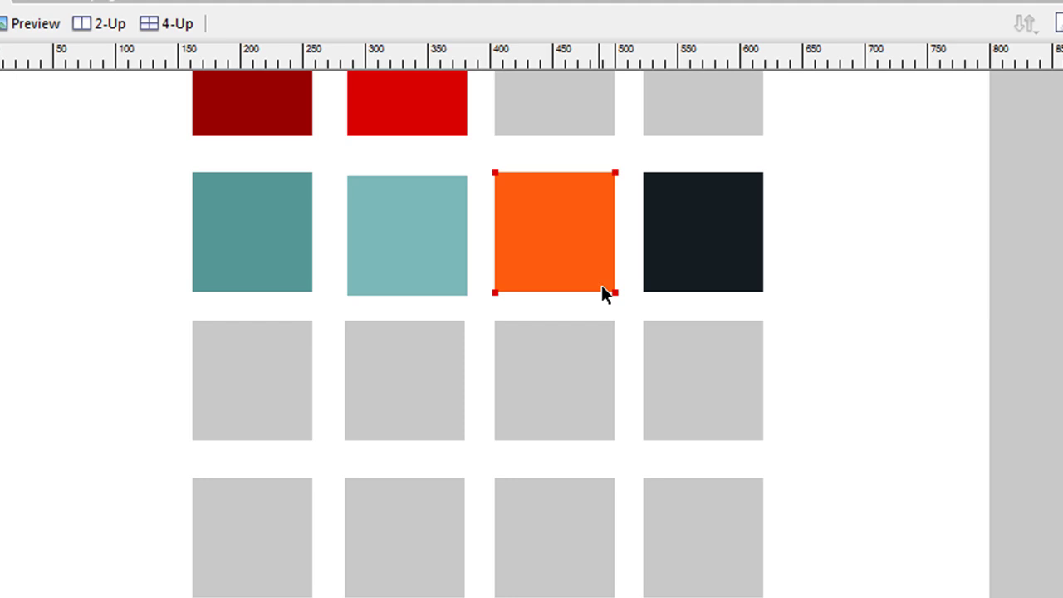
Compare the template preview with the teal, light teal, orange and navy squares
key(alt+Tab)
mouse_move(722, 473)
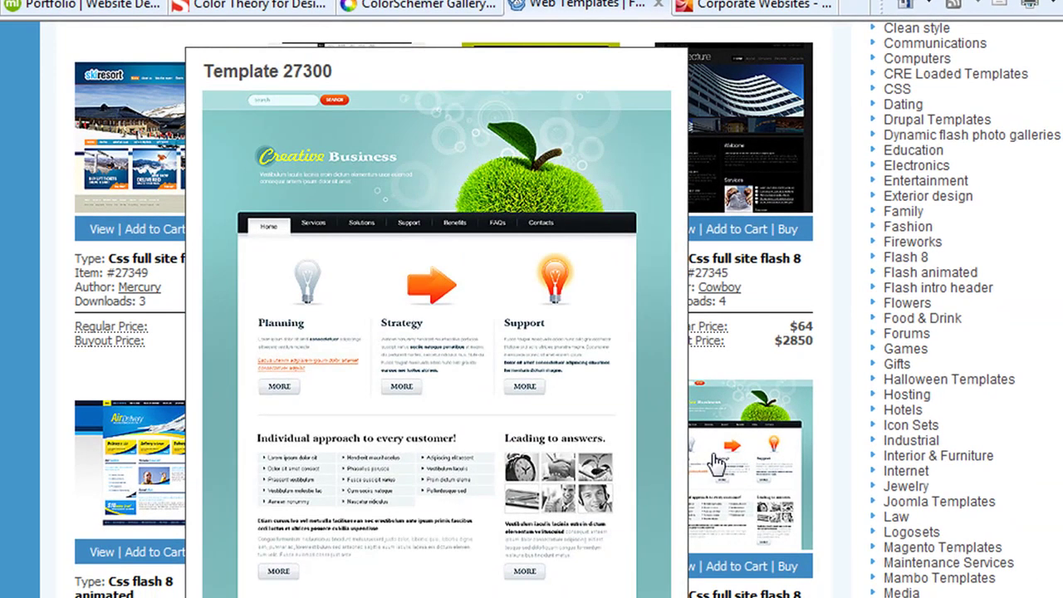
key(alt+Tab)
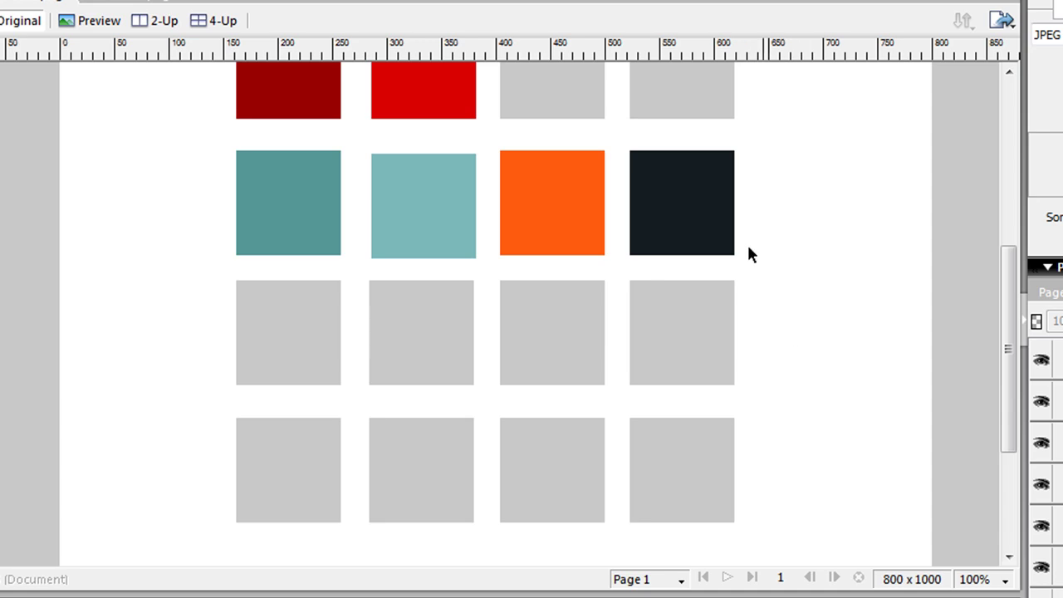
click(394, 208)
click(313, 218)
click(618, 230)
click(647, 233)
click(567, 230)
click(677, 221)
Check the template preview once more and return to the TemplateMonster gallery
key(alt+Tab)
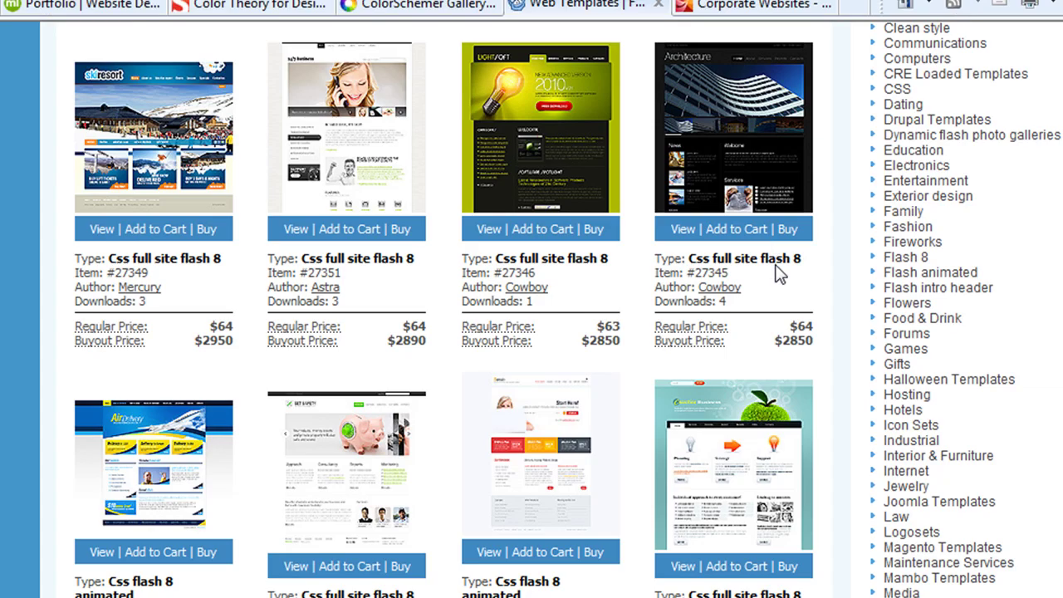
mouse_move(725, 481)
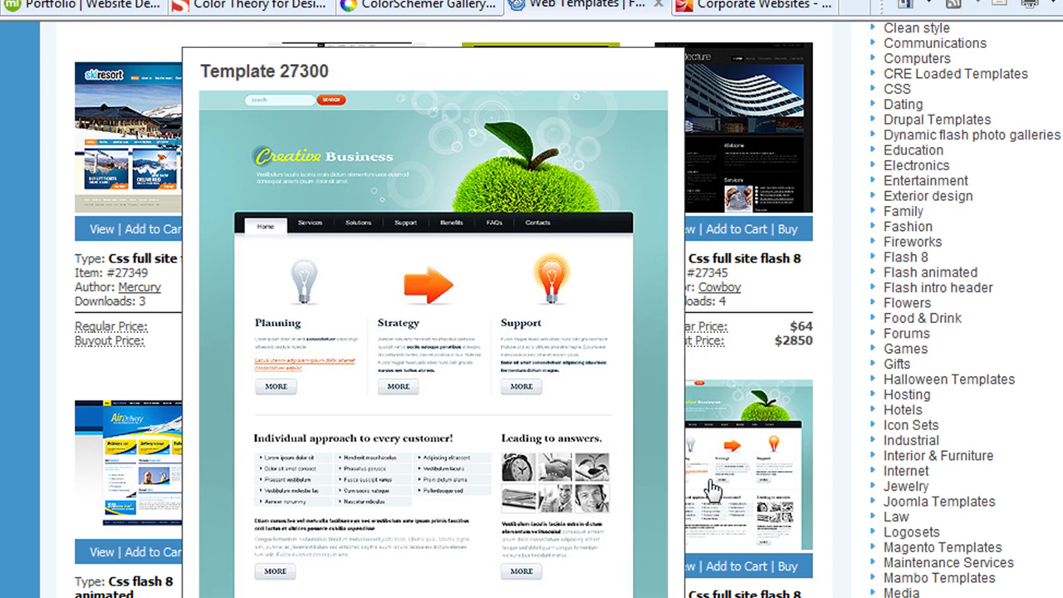
key(alt+Tab)
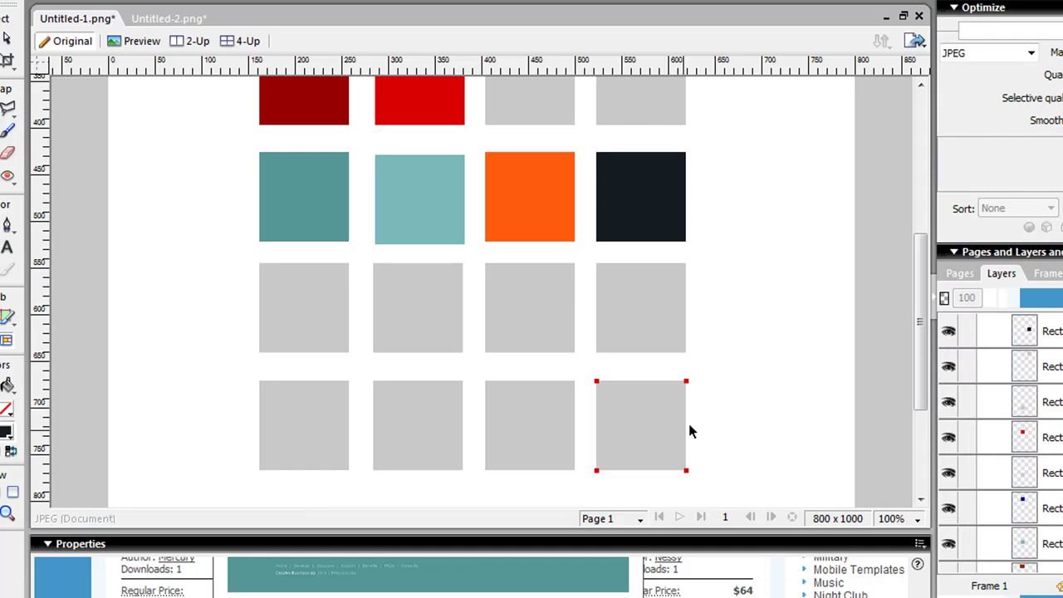
key(alt+Tab)
scroll(771, 385, down, 5)
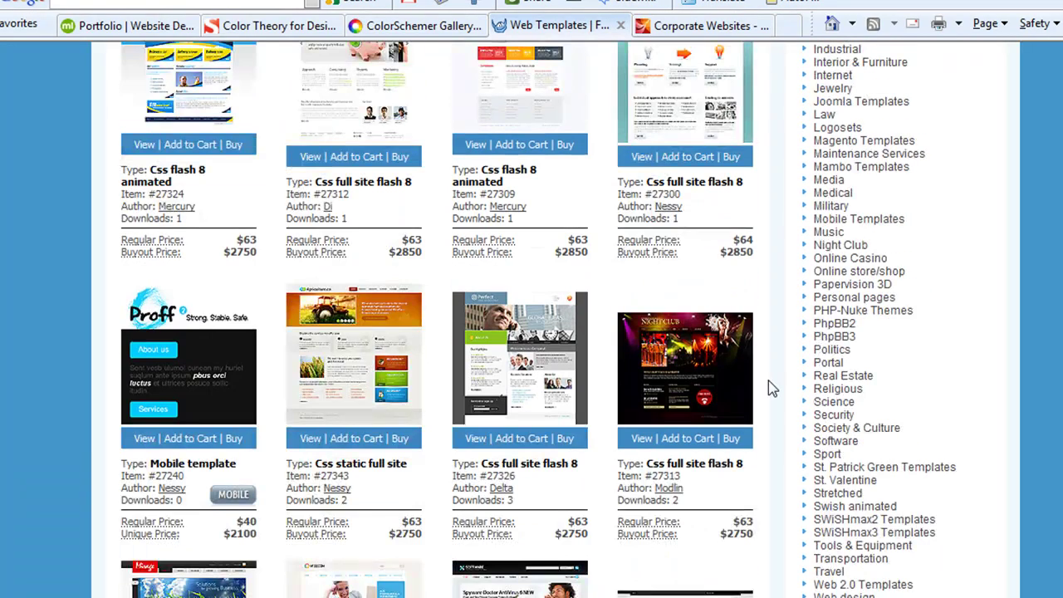
scroll(771, 385, up, 7)
scroll(771, 384, up, 4)
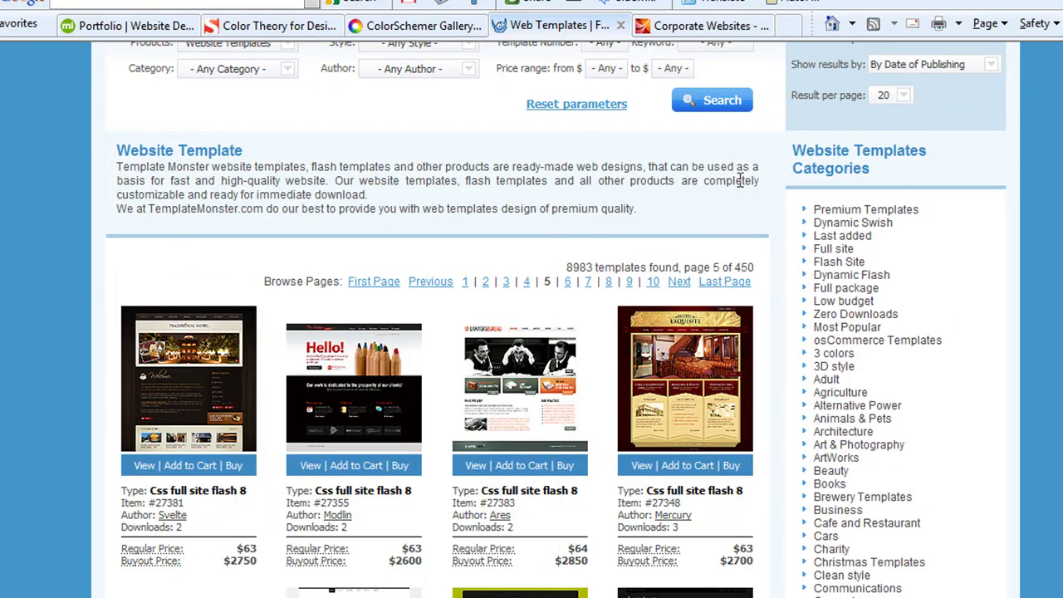
scroll(767, 306, up, 3)
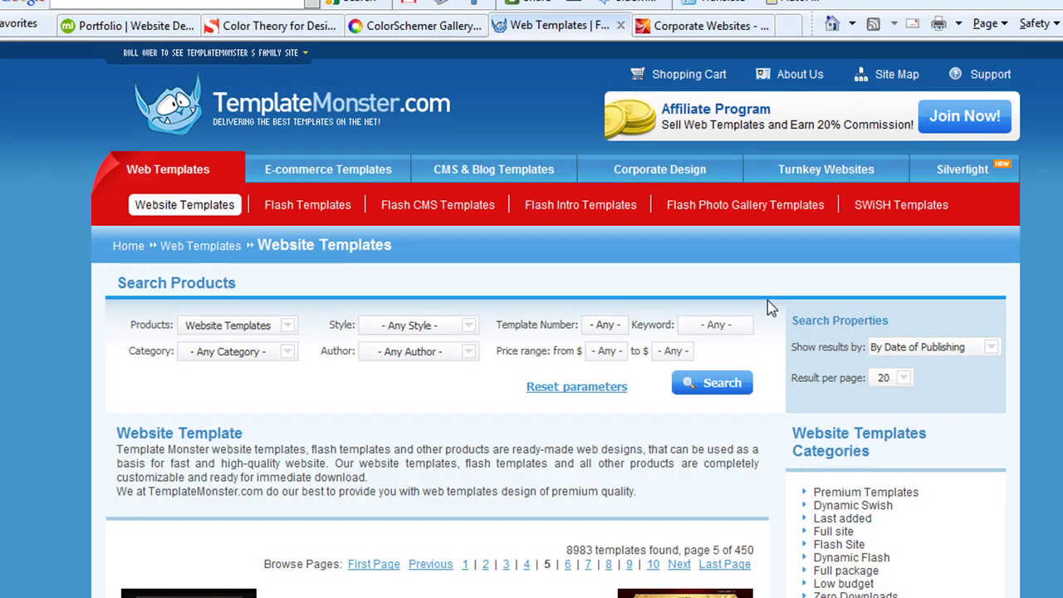
scroll(767, 300, down, 8)
scroll(776, 343, down, 1)
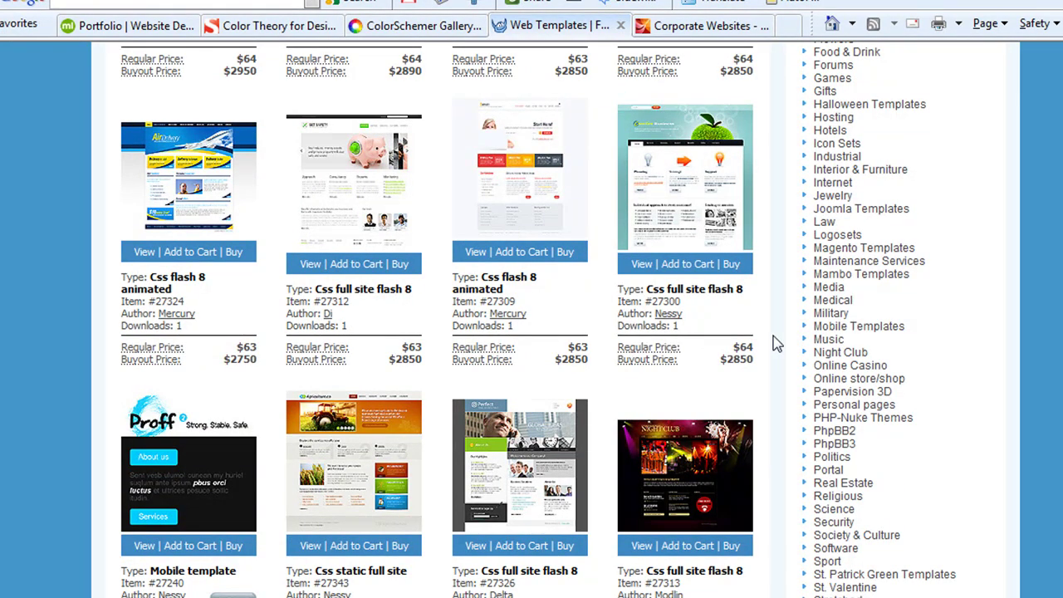
scroll(775, 344, down, 4)
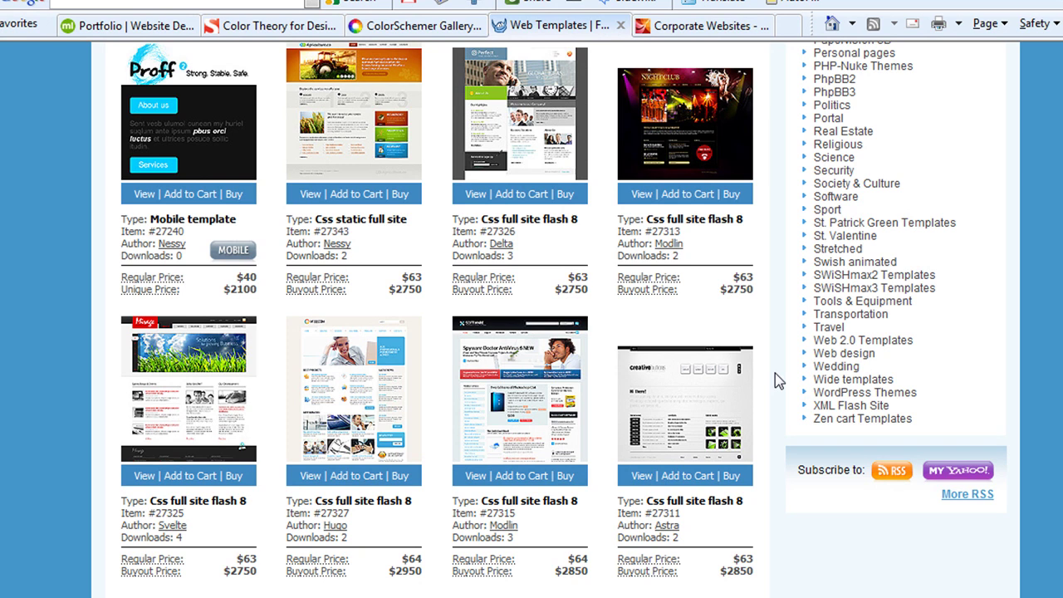
scroll(773, 358, up, 7)
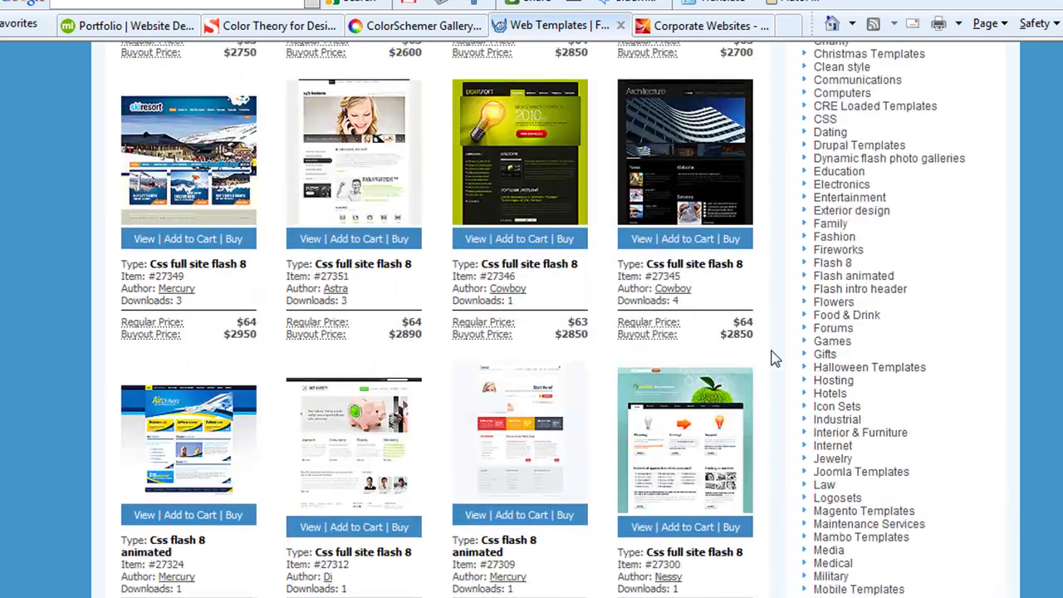
scroll(773, 358, up, 10)
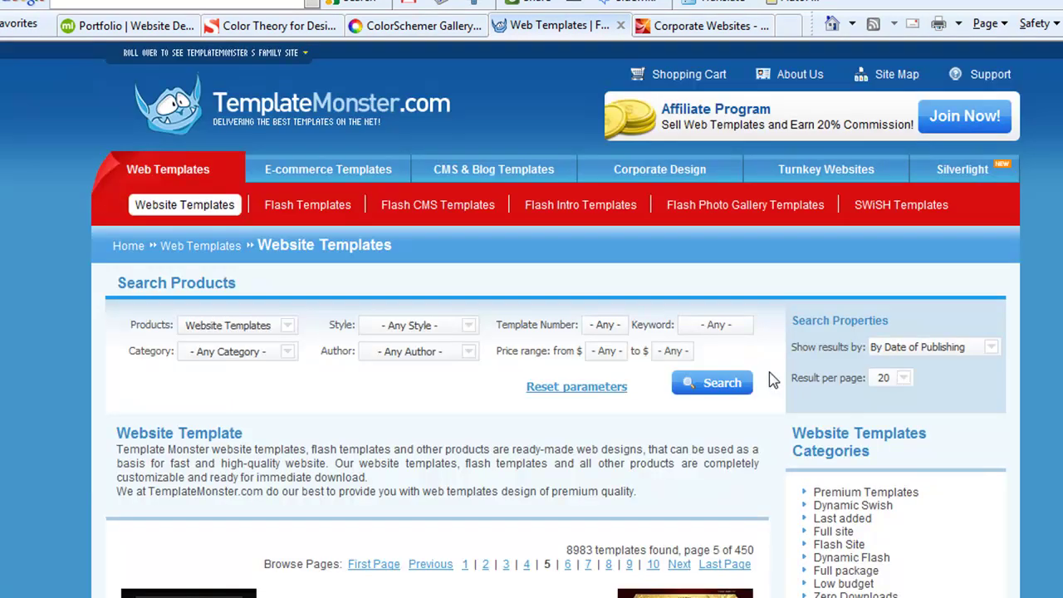
Open the 50 Excellent Corporate Website Designs article and scroll down to the HostRiser example
click(704, 27)
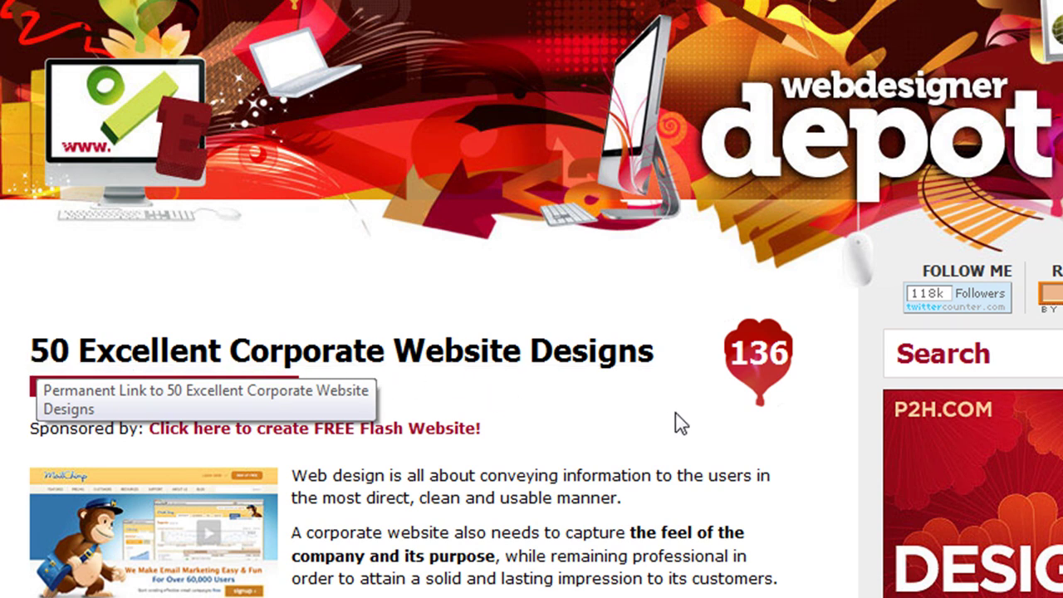
scroll(675, 423, down, 3)
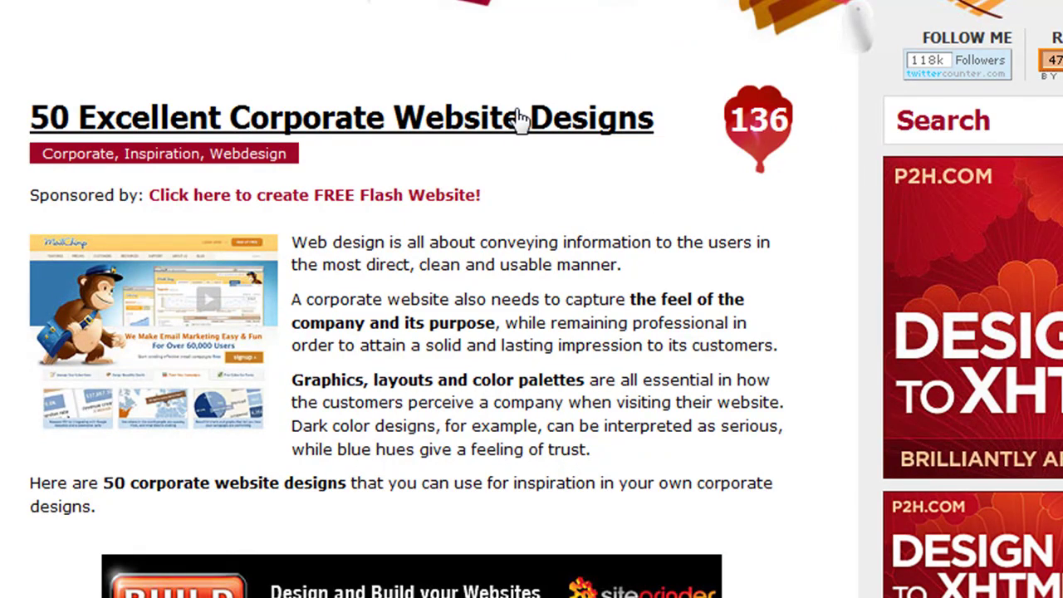
scroll(411, 332, down, 10)
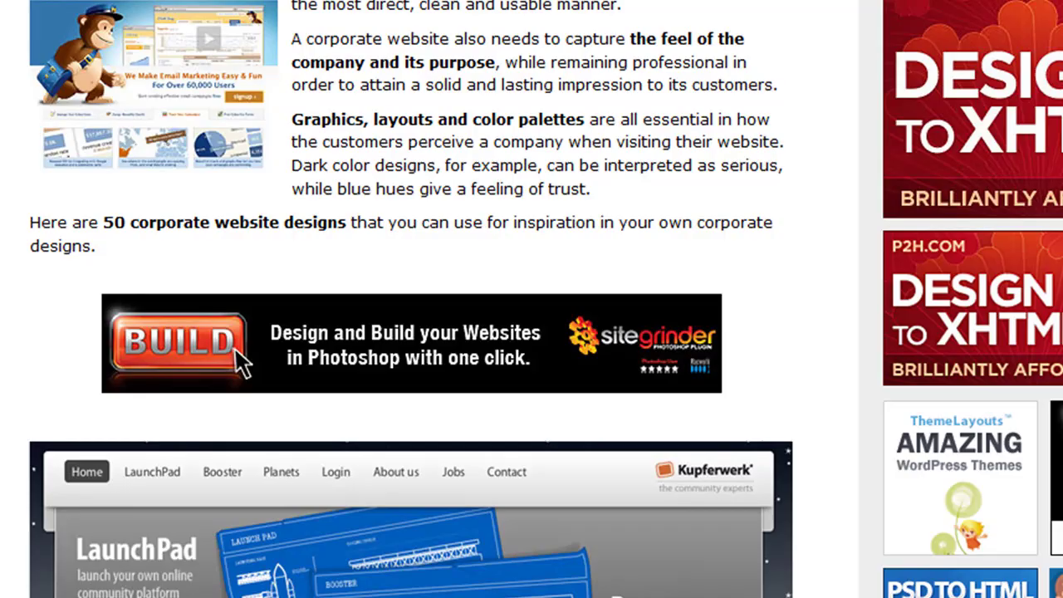
scroll(349, 299, down, 12)
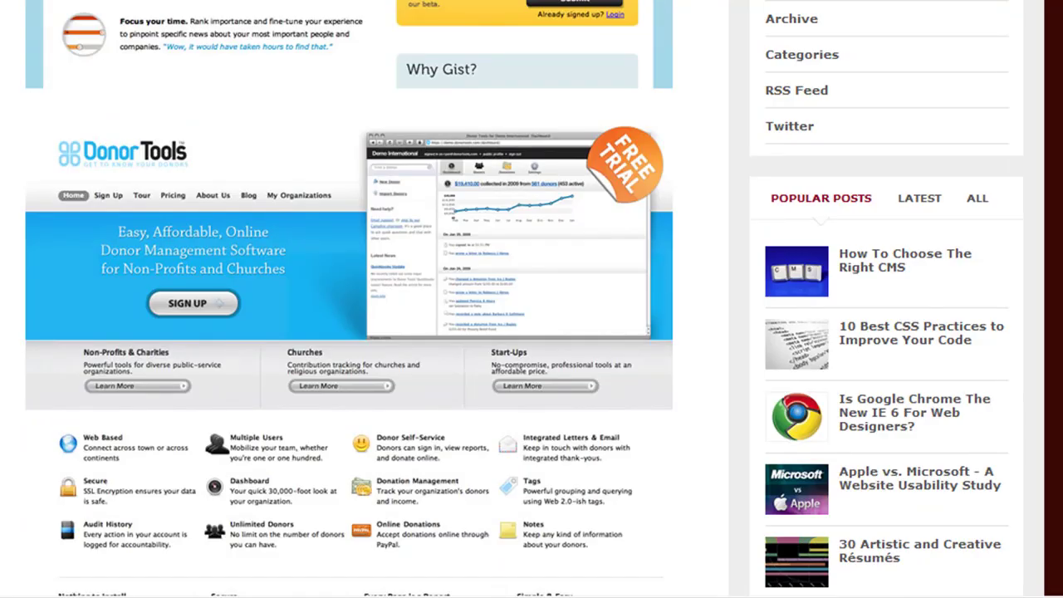
scroll(349, 299, down, 10)
scroll(349, 299, down, 3)
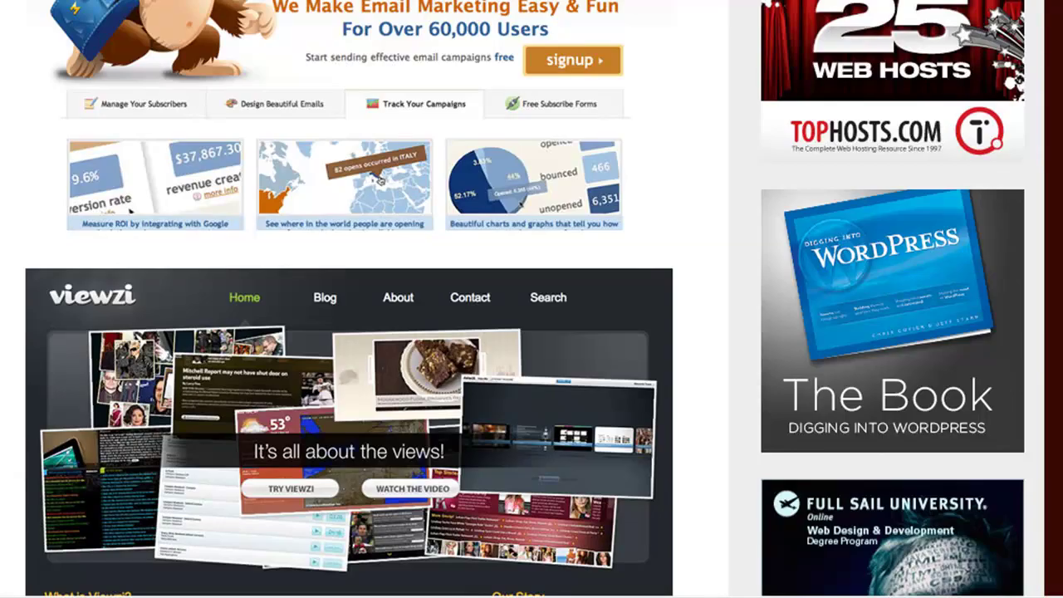
scroll(349, 299, down, 12)
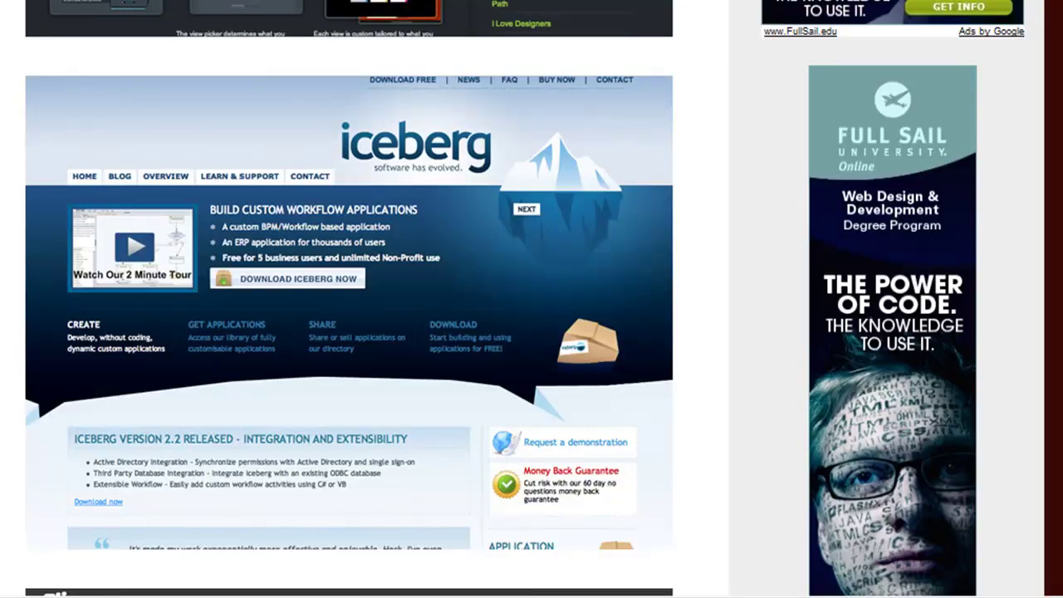
scroll(348, 299, down, 7)
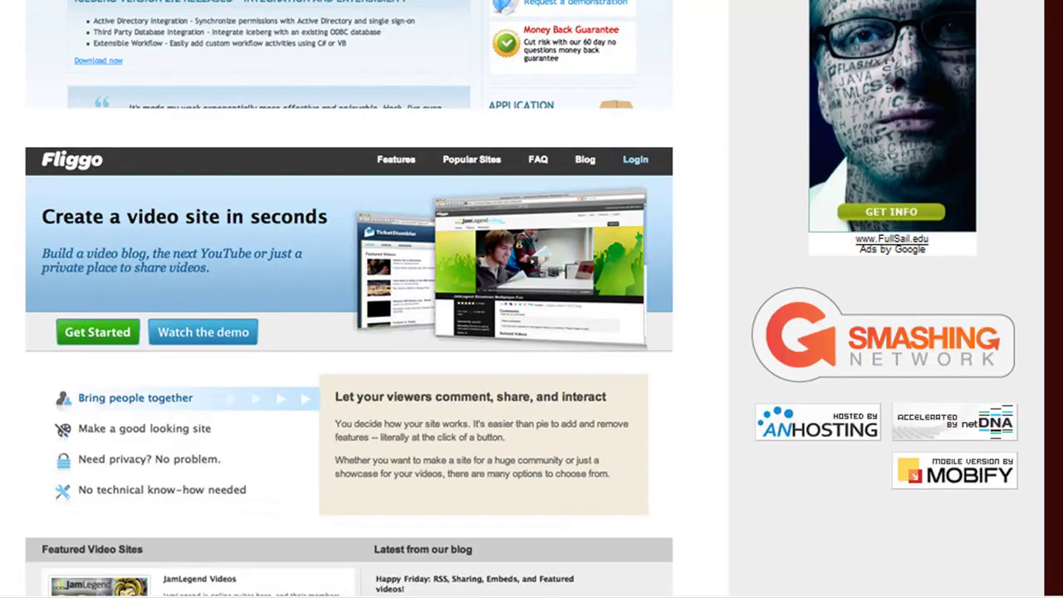
scroll(816, 190, down, 5)
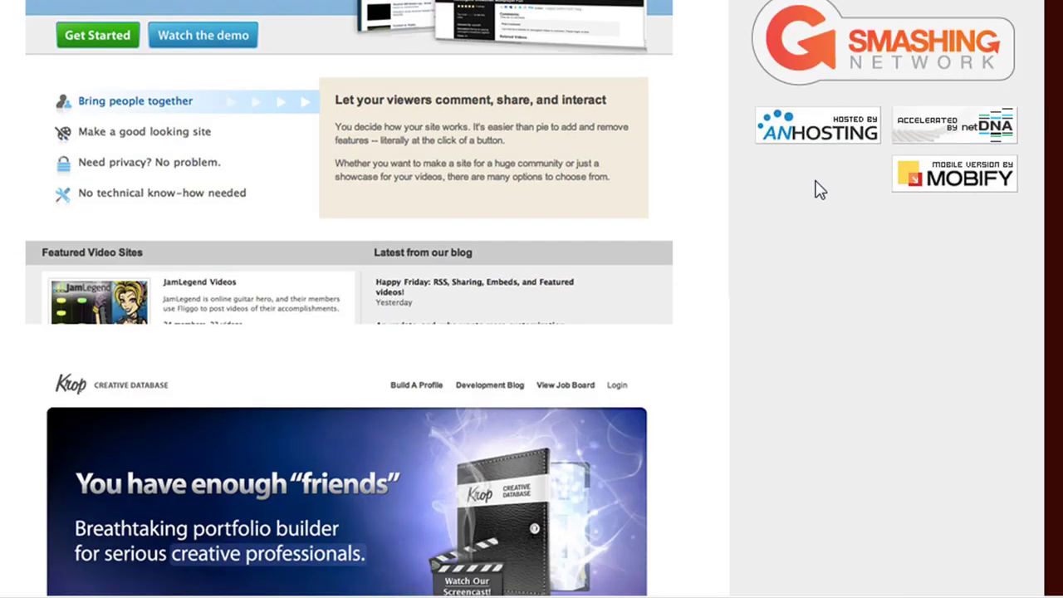
scroll(816, 191, down, 7)
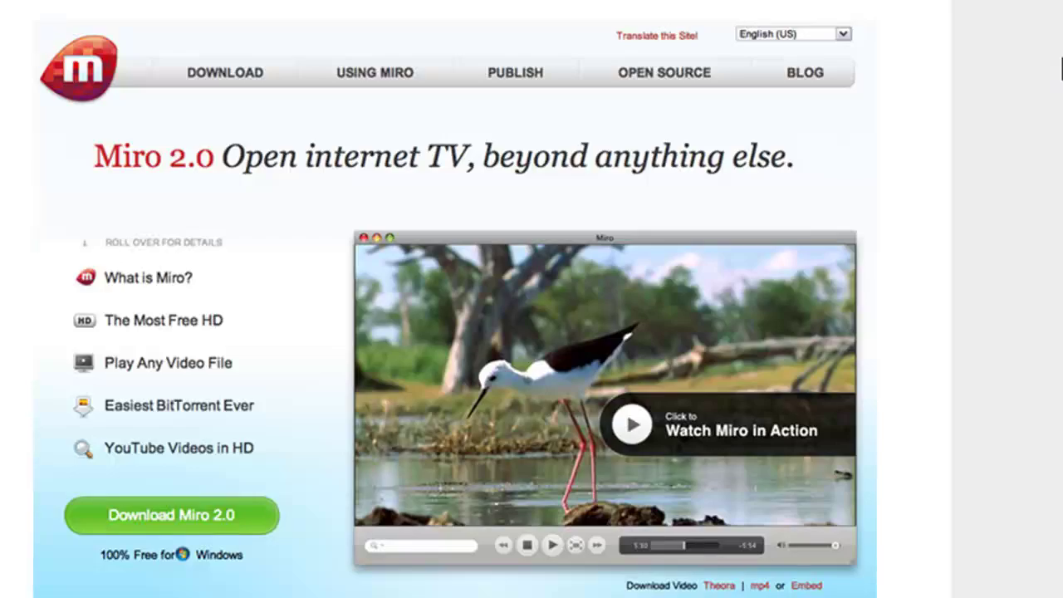
scroll(1062, 70, down, 3)
scroll(1062, 69, down, 11)
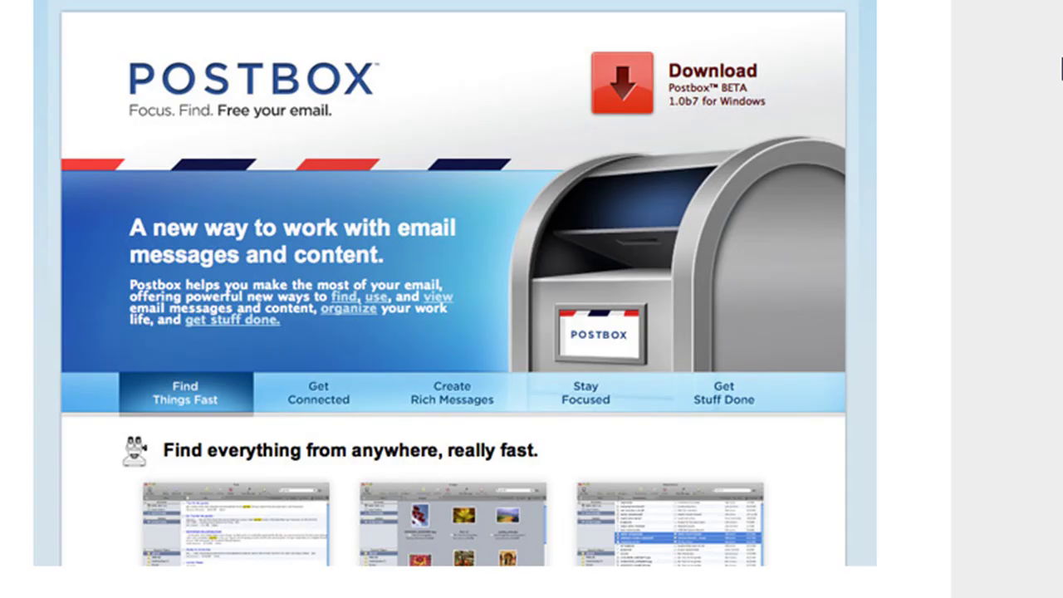
scroll(1062, 69, down, 4)
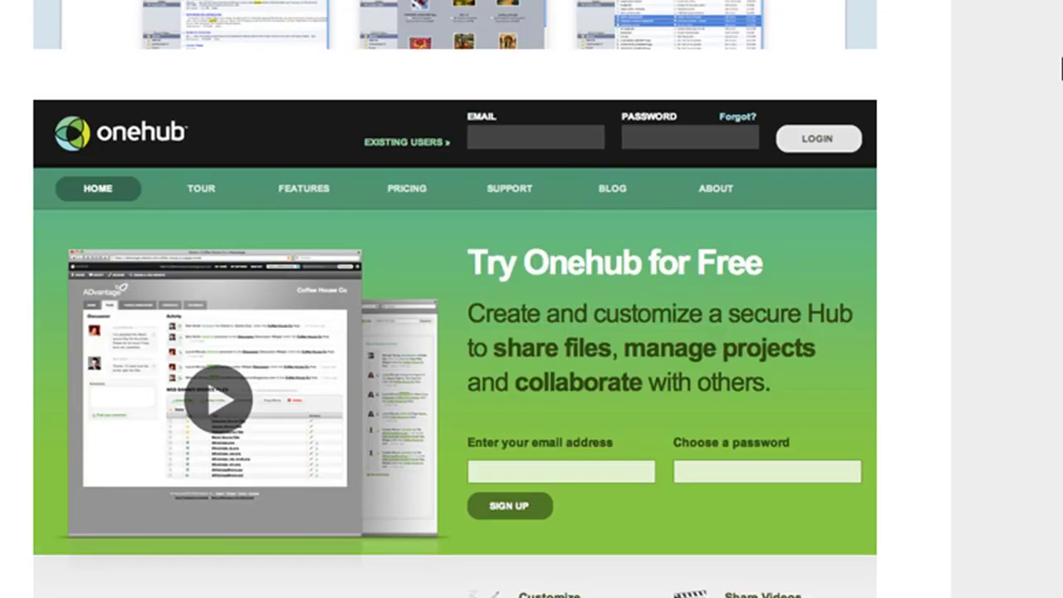
scroll(1062, 69, down, 4)
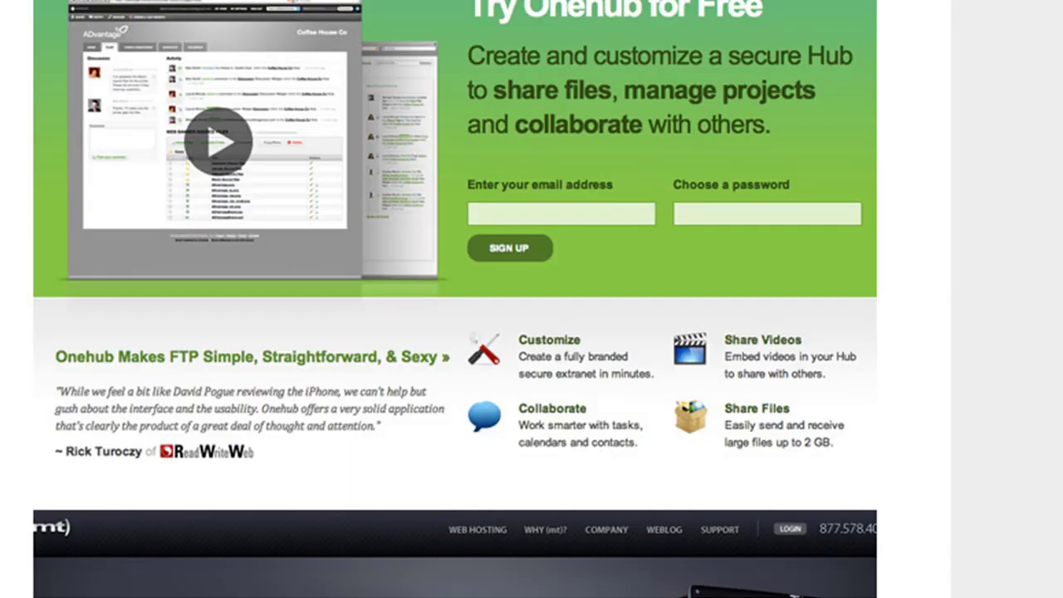
scroll(265, 116, up, 3)
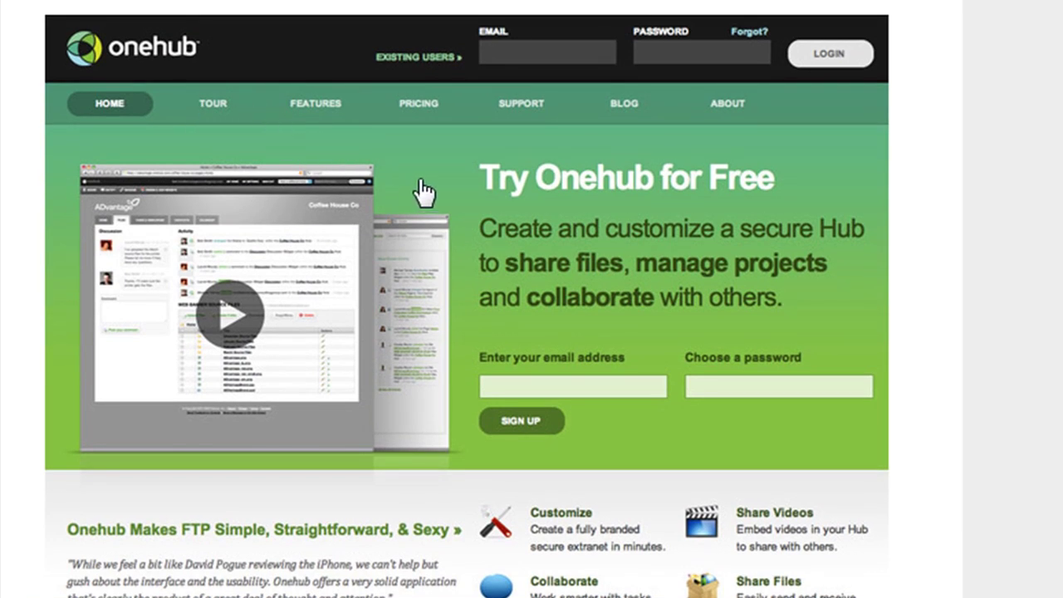
scroll(787, 249, down, 9)
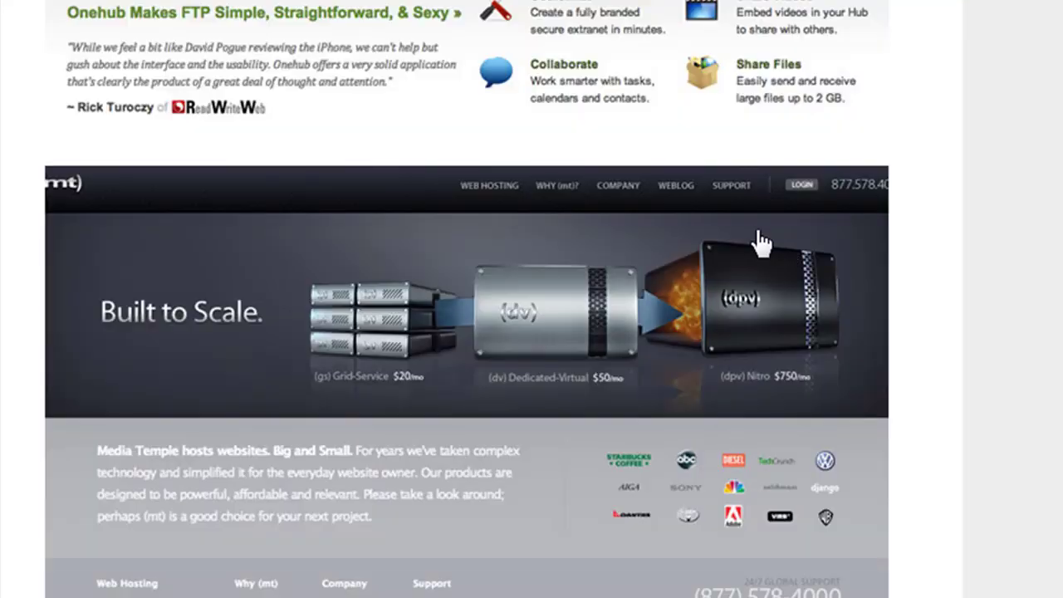
scroll(759, 240, down, 3)
scroll(759, 239, down, 3)
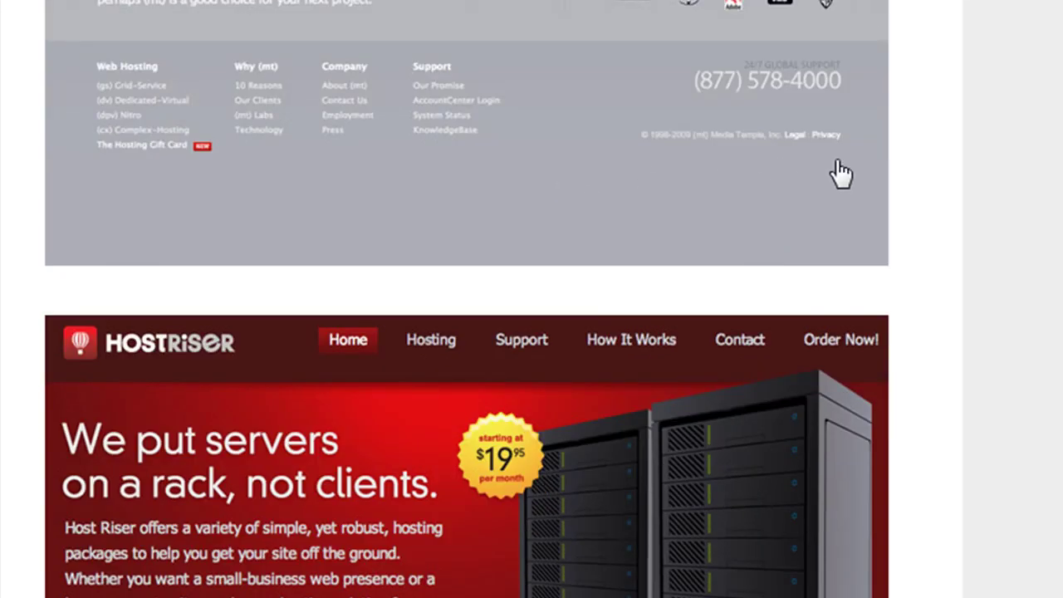
scroll(919, 148, down, 3)
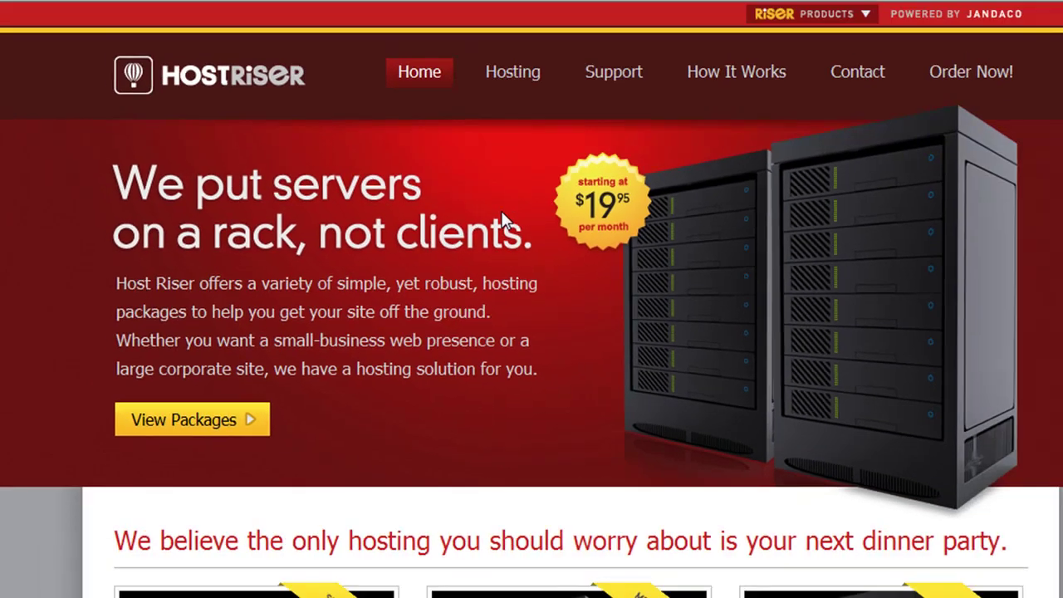
Scroll through the Host Riser homepage to review its red hero and $19.95 pricing
scroll(284, 264, down, 5)
scroll(278, 270, up, 6)
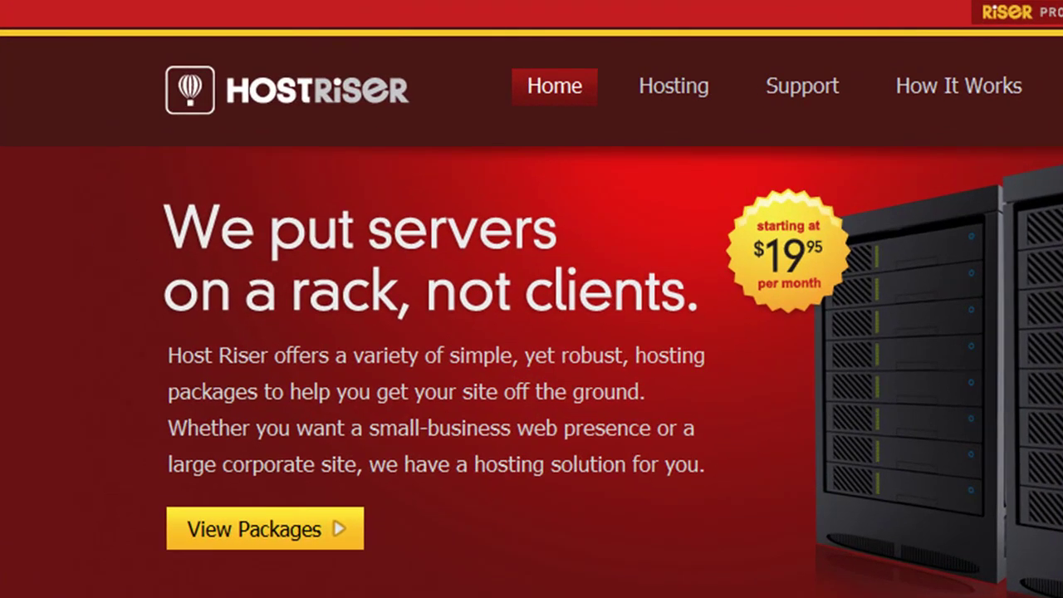
scroll(599, 217, down, 5)
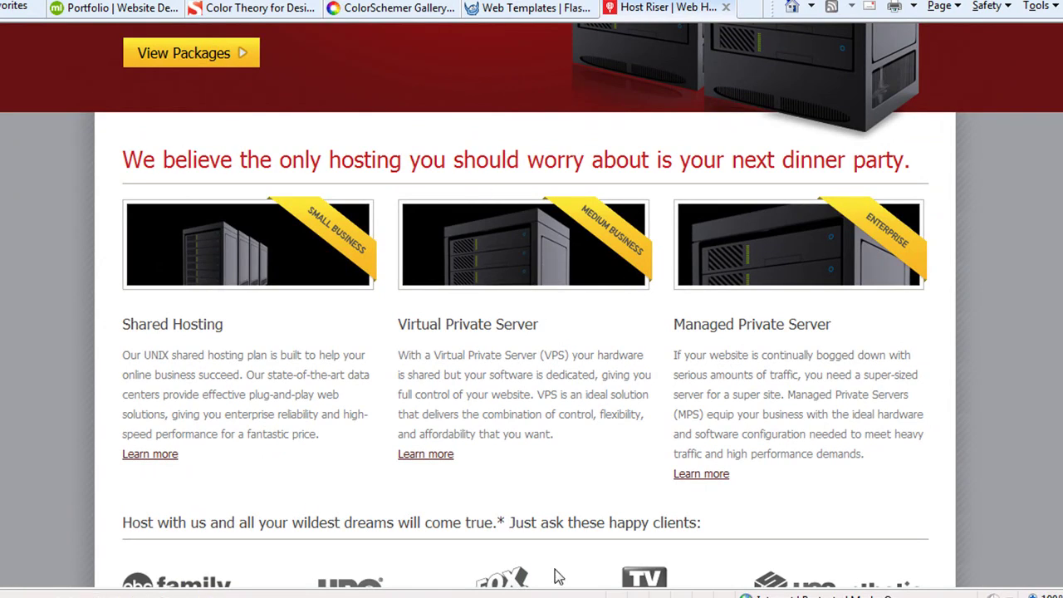
scroll(308, 282, up, 4)
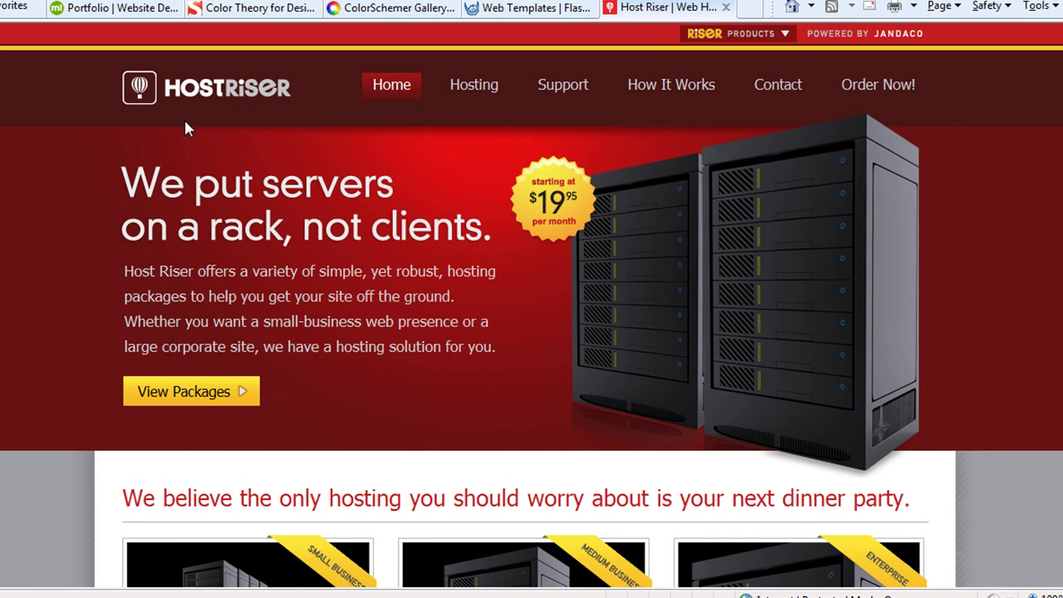
click(119, 19)
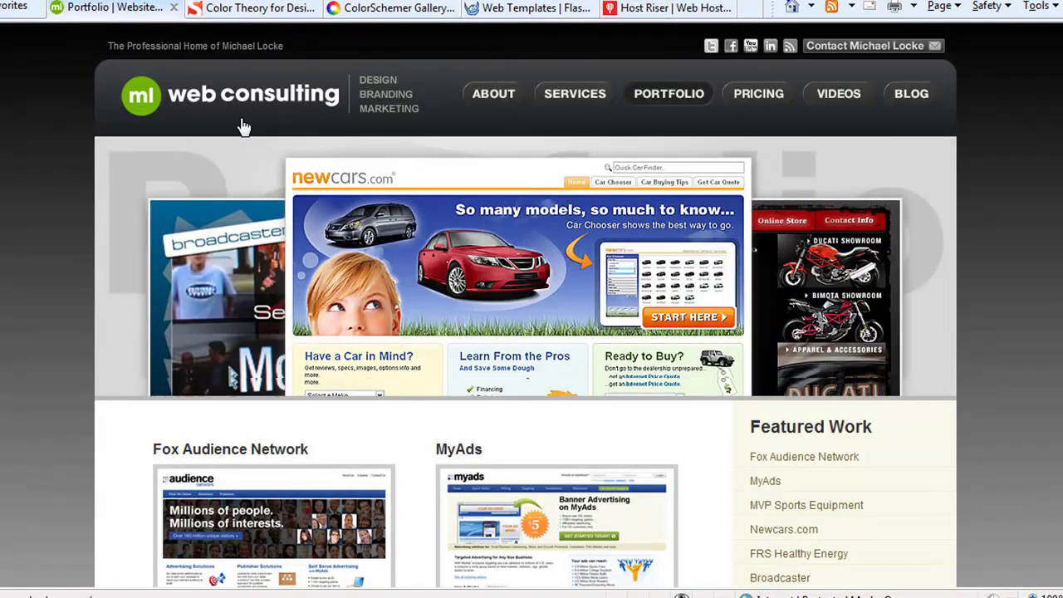
scroll(486, 348, down, 6)
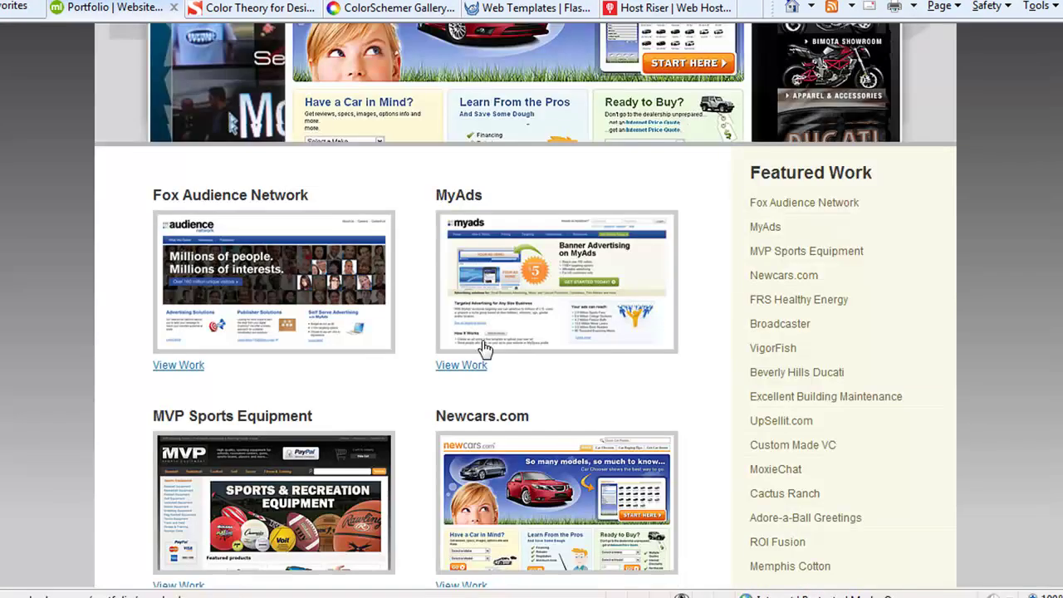
scroll(486, 347, down, 4)
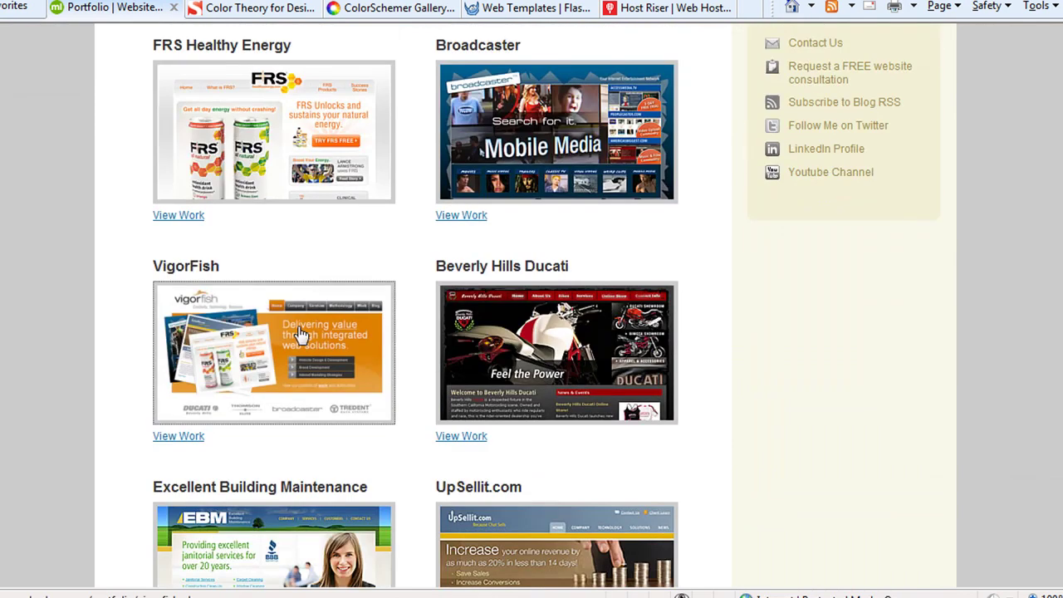
click(311, 337)
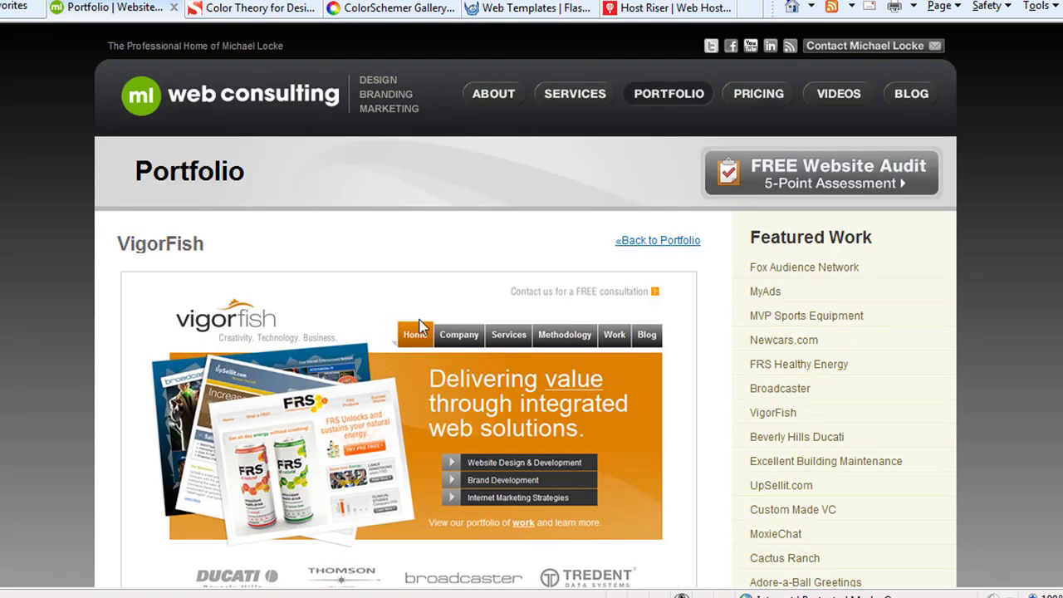
scroll(465, 304, down, 2)
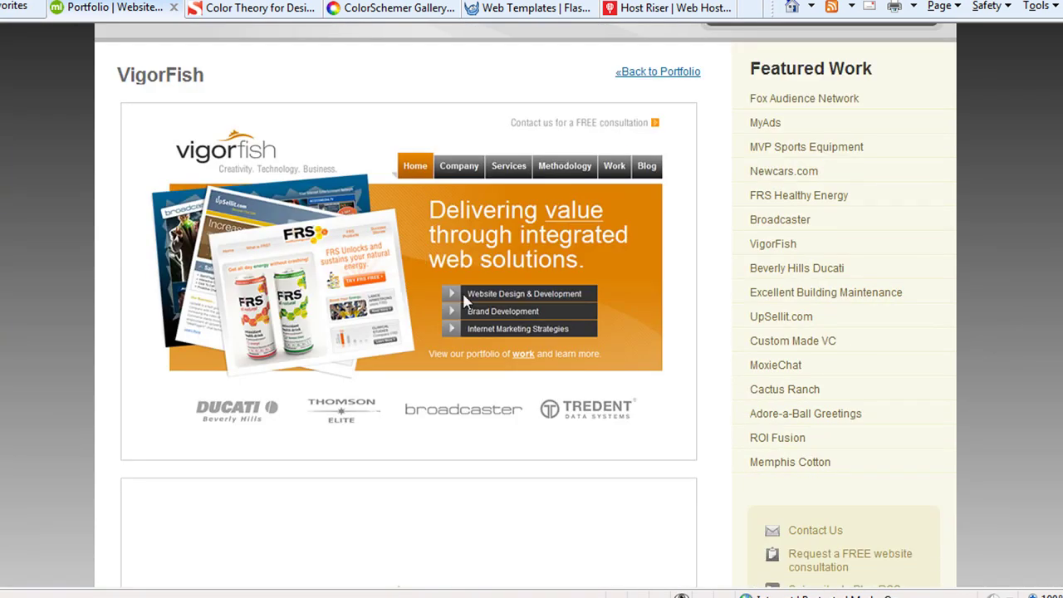
scroll(631, 302, up, 2)
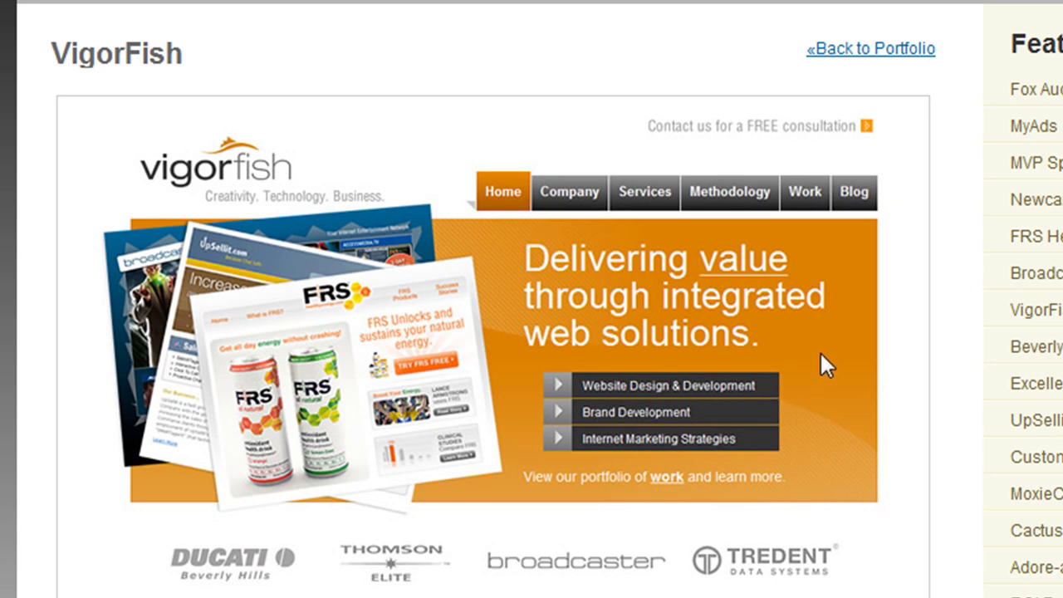
scroll(802, 376, down, 4)
scroll(804, 357, up, 2)
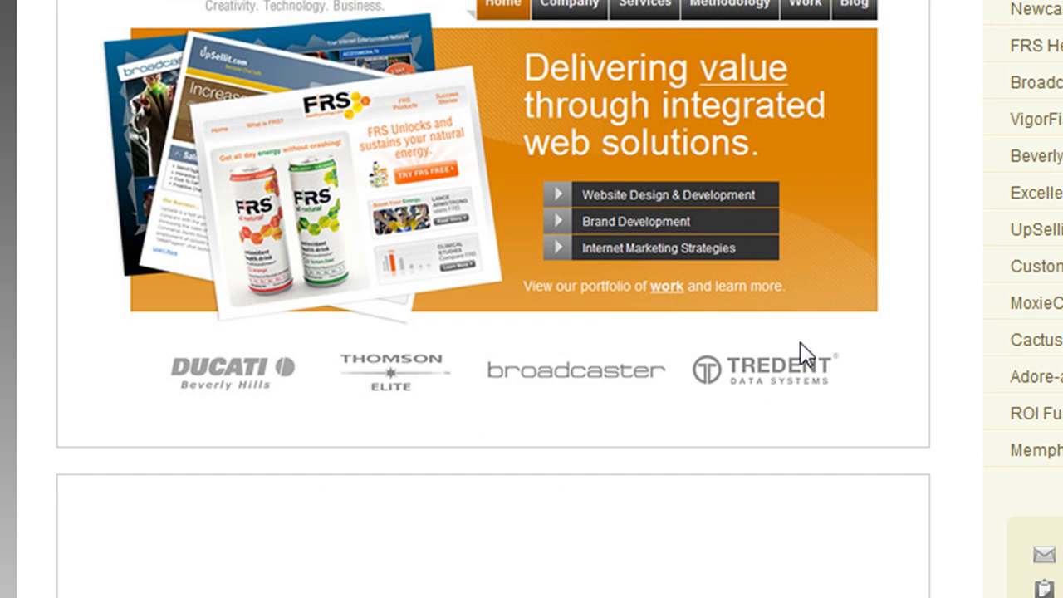
scroll(801, 345, up, 2)
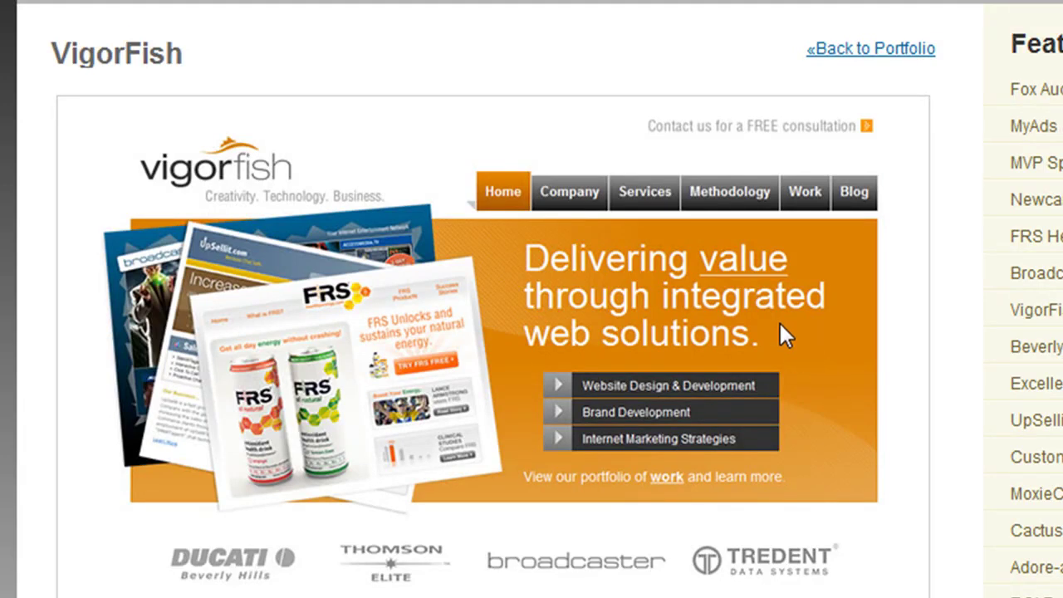
scroll(782, 332, down, 3)
scroll(799, 182, up, 3)
scroll(802, 216, down, 15)
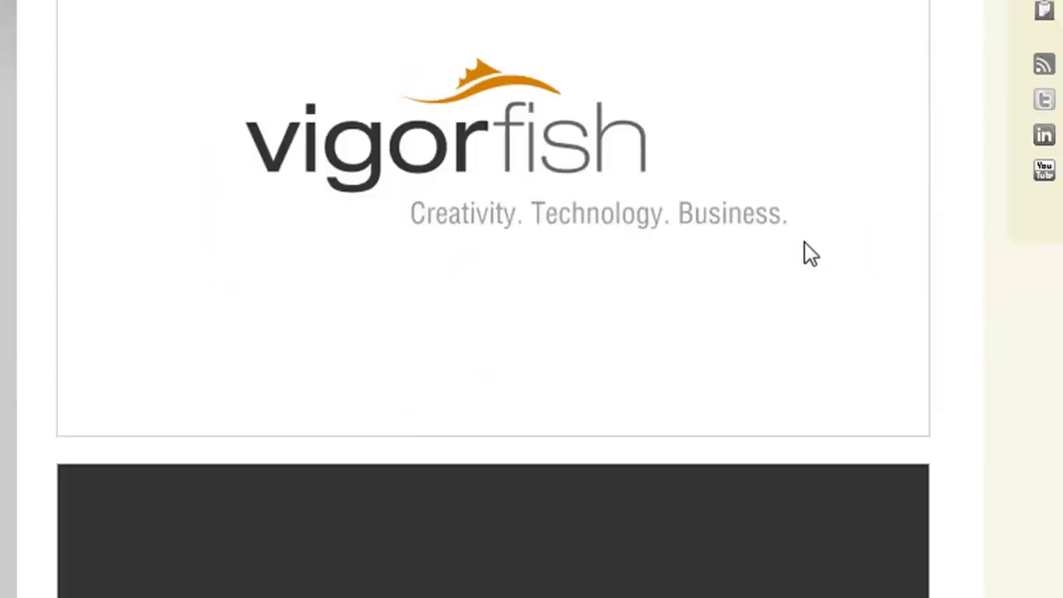
scroll(793, 274, down, 2)
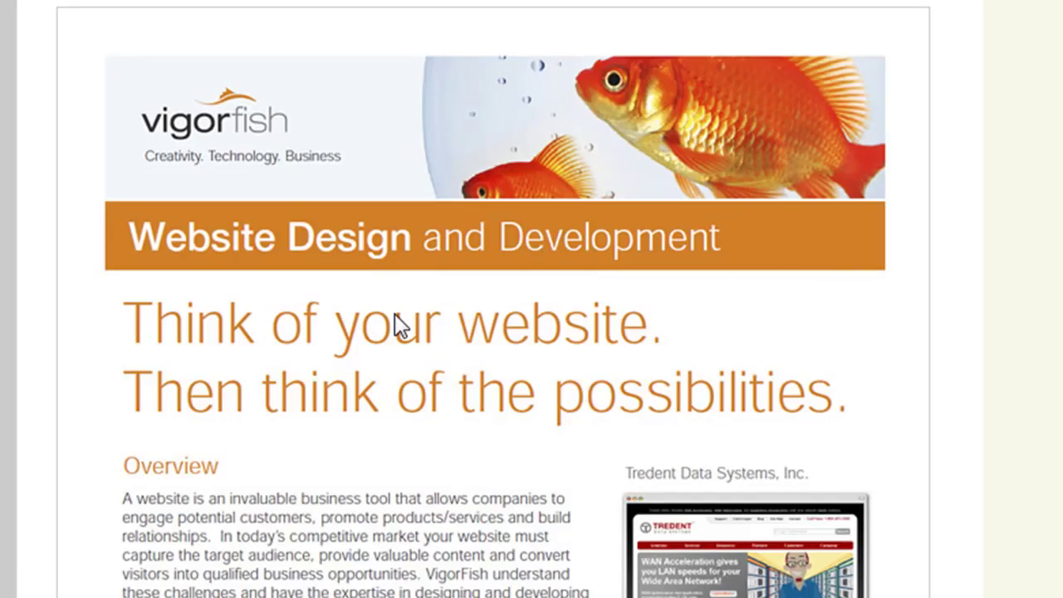
scroll(411, 349, down, 2)
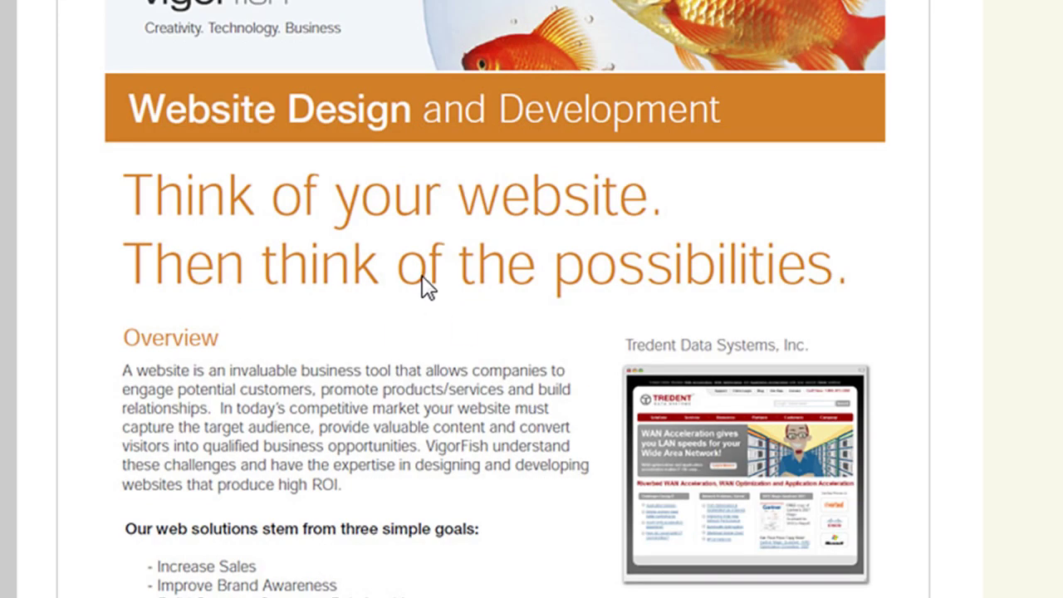
scroll(452, 349, up, 6)
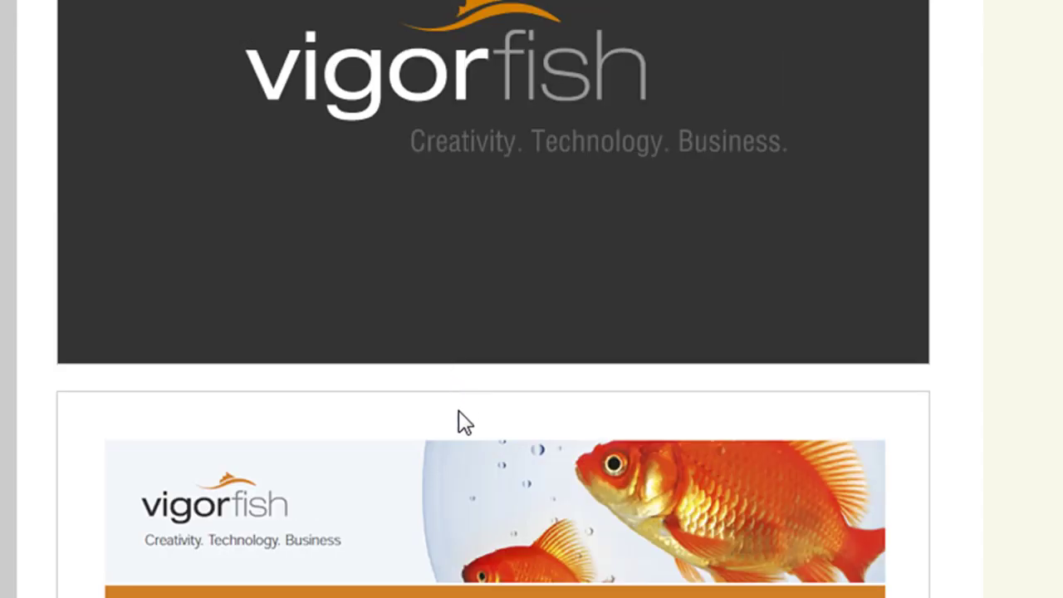
scroll(446, 461, down, 3)
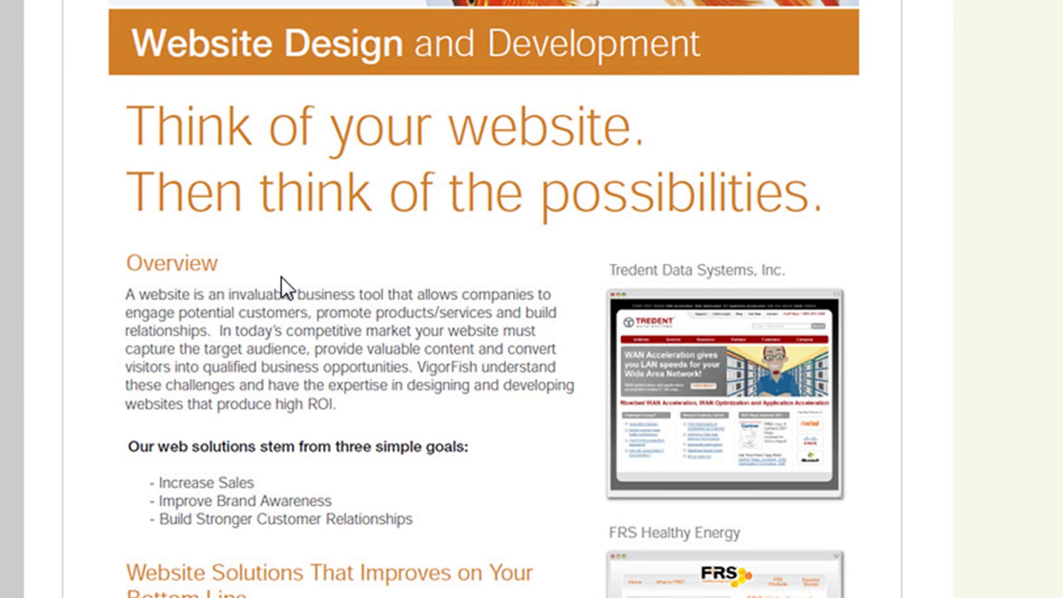
key(alt+Tab)
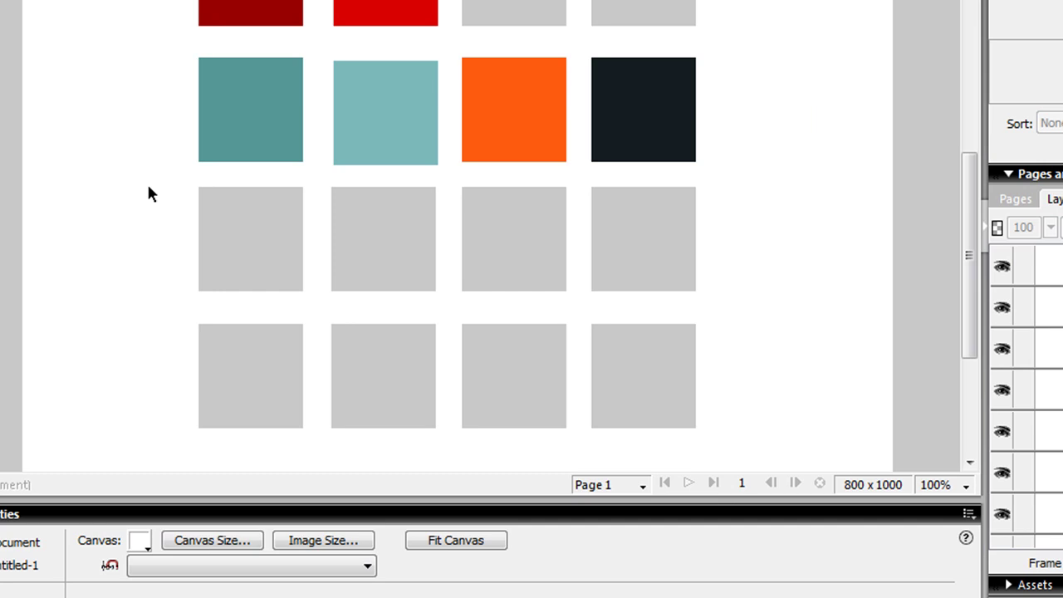
scroll(145, 190, up, 5)
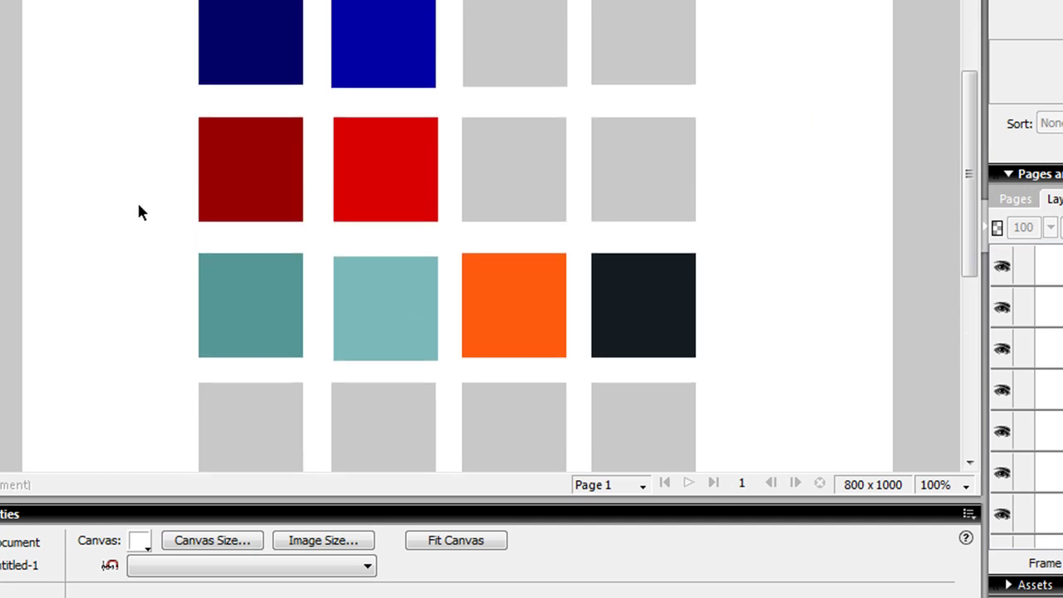
scroll(119, 123, down, 2)
key(alt+Tab)
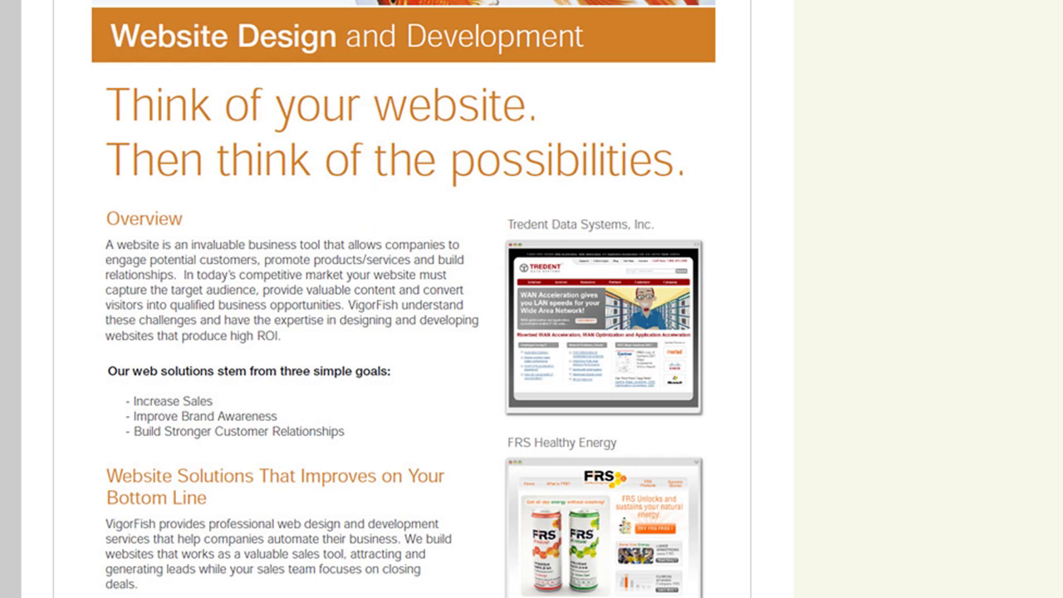
Open the Fox Audience Network entry and browse its homepage and 'What We Deliver' screenshots
scroll(74, 131, up, 20)
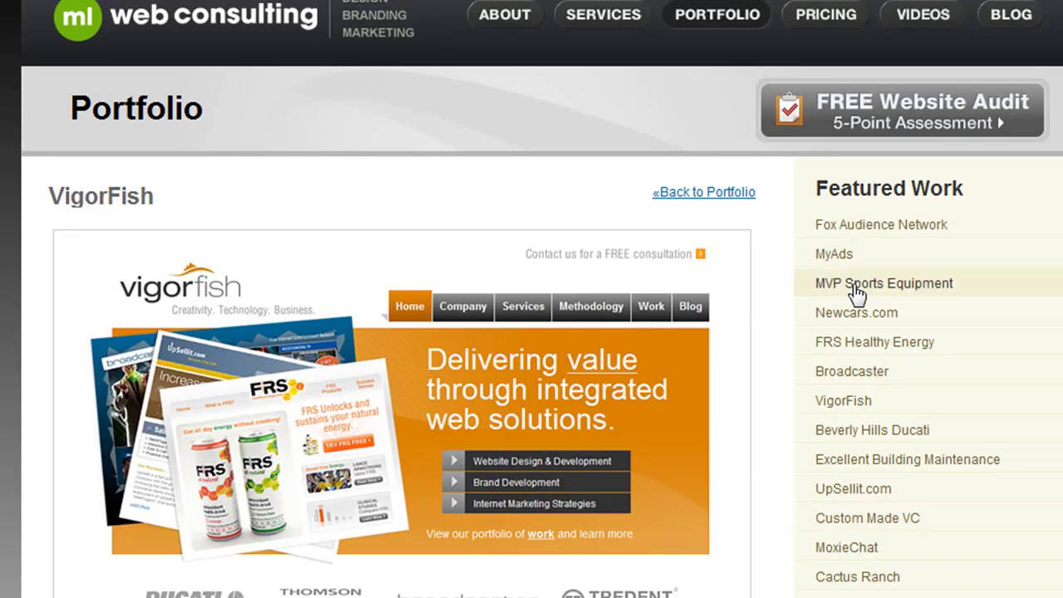
click(874, 229)
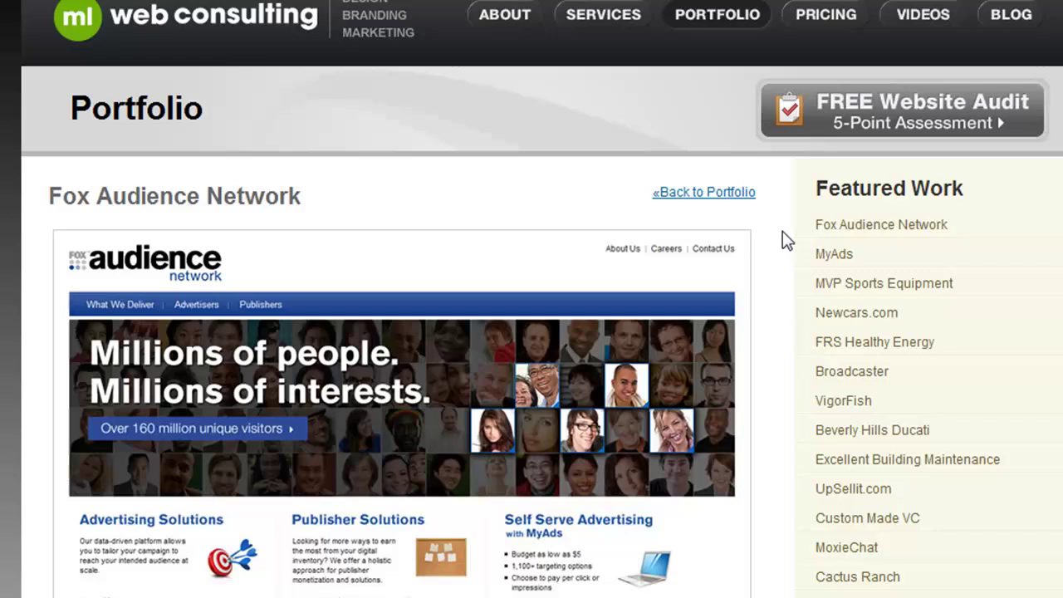
scroll(765, 291, down, 3)
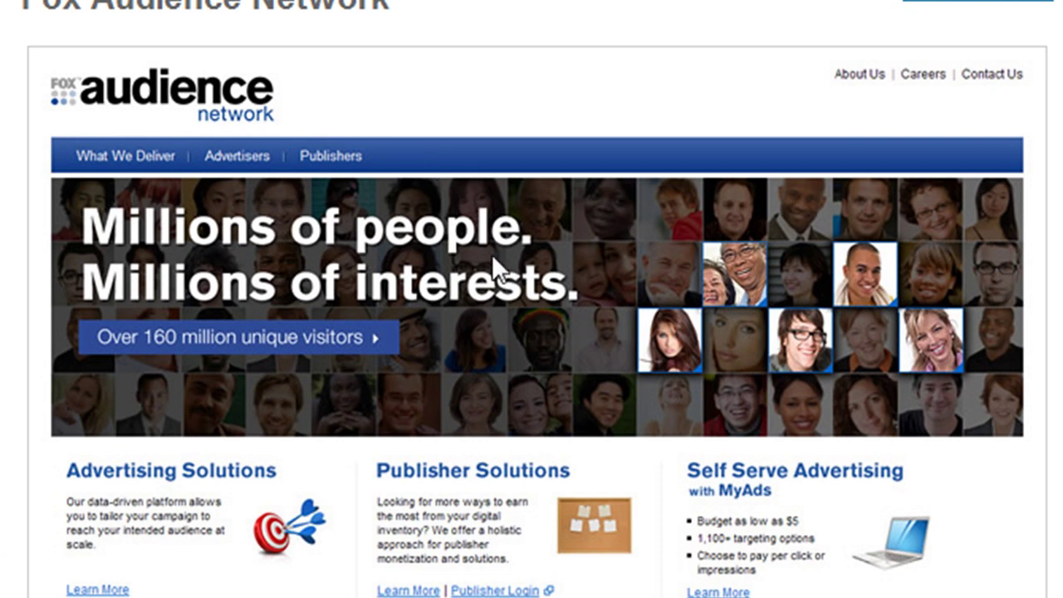
scroll(491, 253, down, 5)
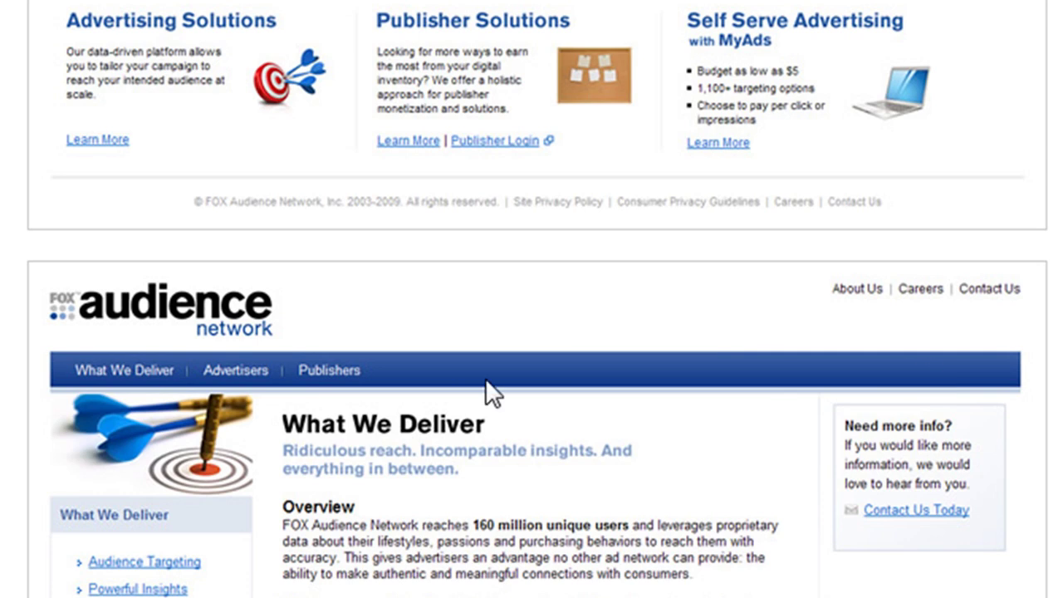
scroll(679, 501, down, 8)
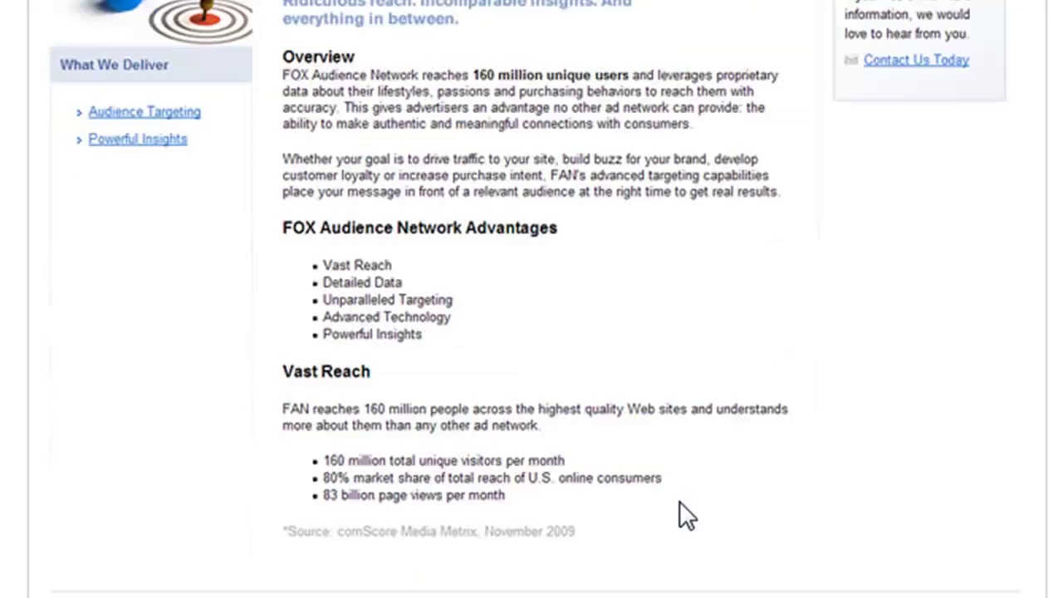
scroll(679, 506, up, 12)
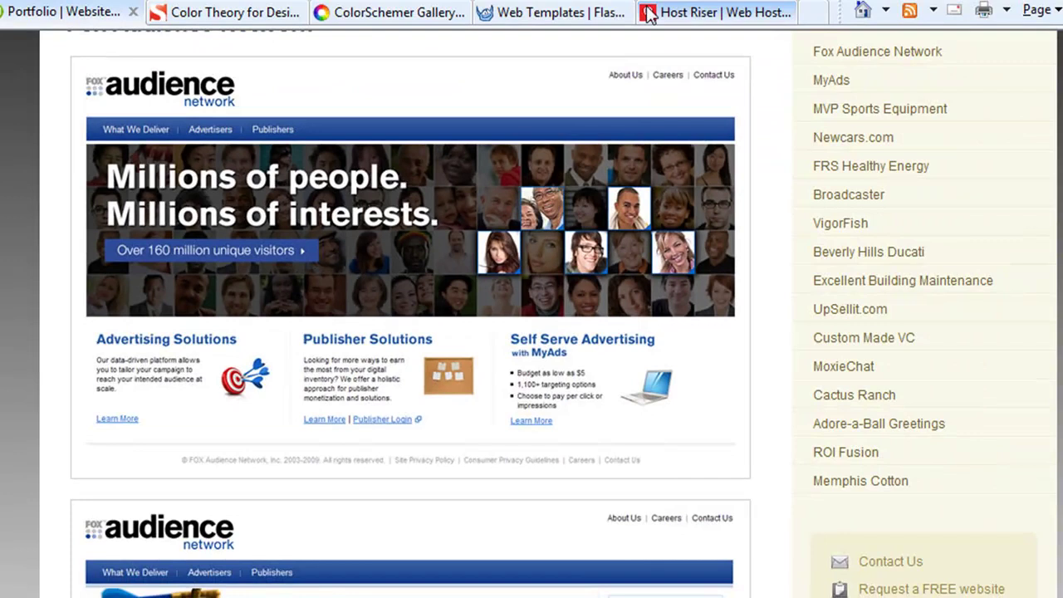
Switch to the Host Riser website and glance over its homepage
click(934, 12)
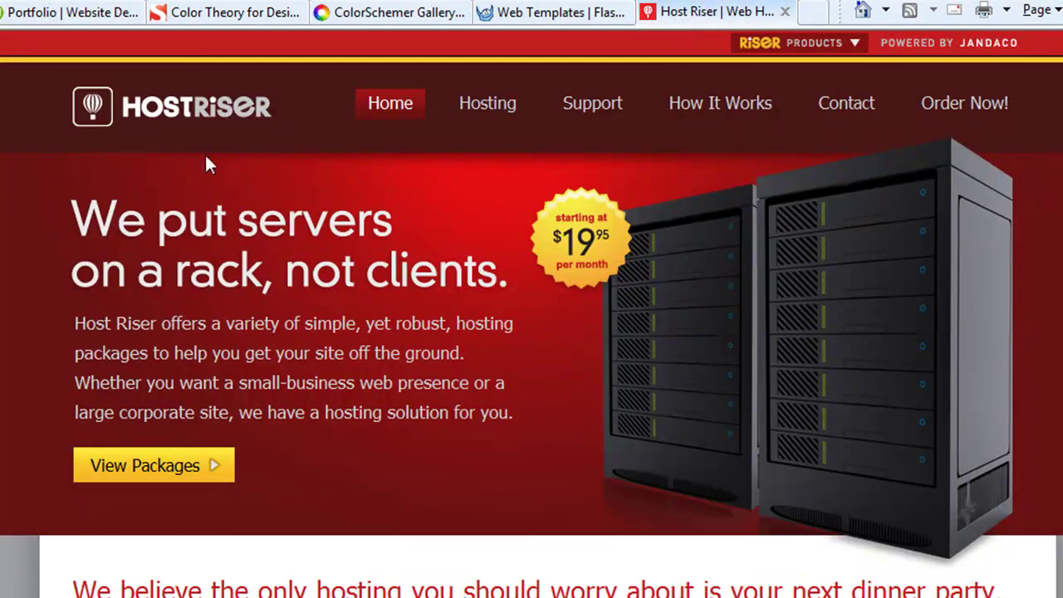
scroll(293, 240, down, 3)
scroll(301, 273, up, 3)
Open Host Riser's Hosting Overview page and scroll through the hosting packages
click(499, 108)
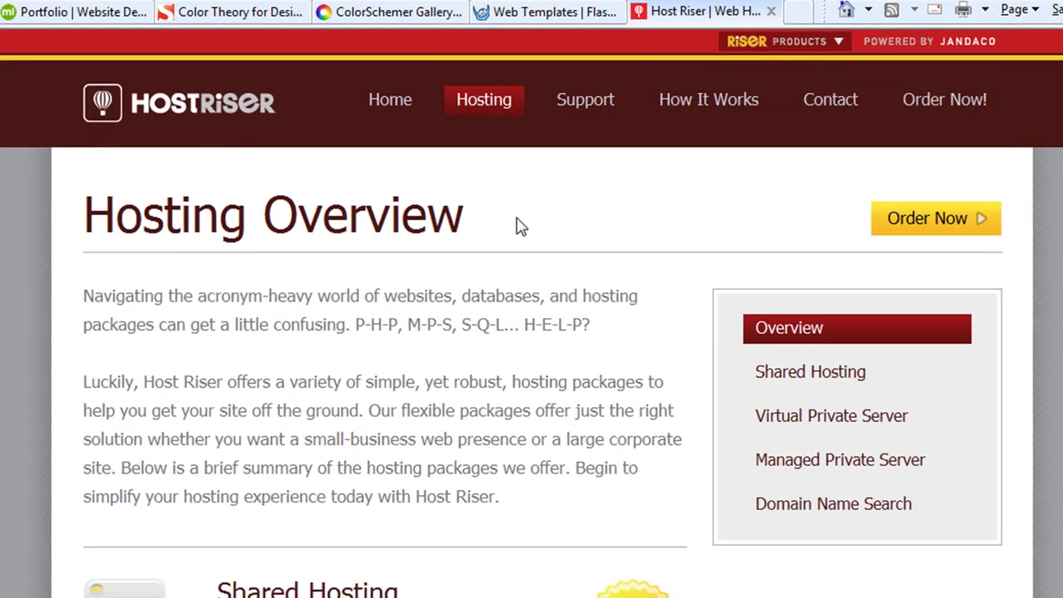
scroll(518, 224, down, 4)
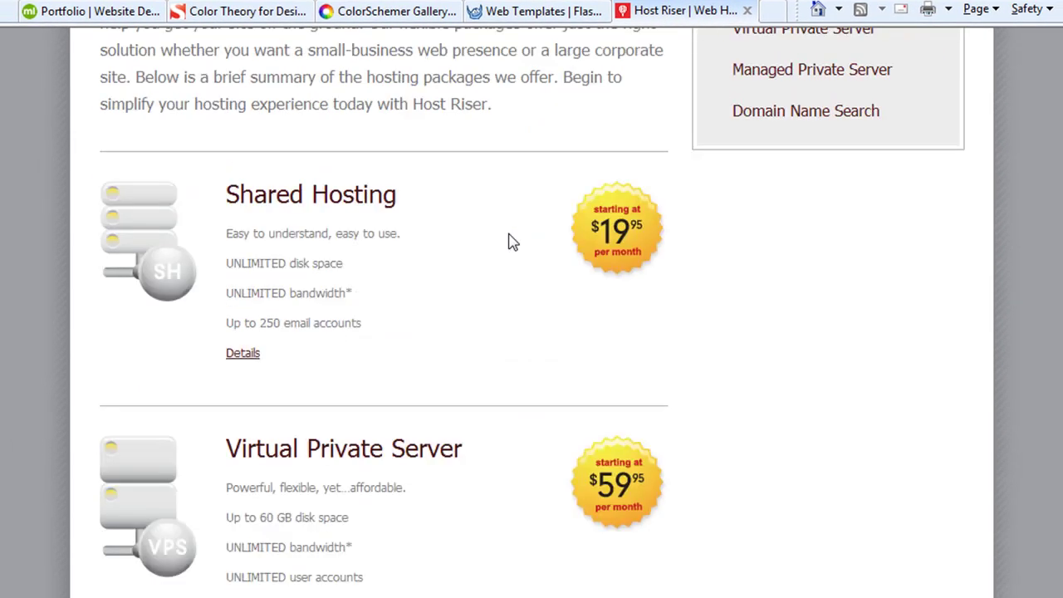
scroll(510, 240, up, 4)
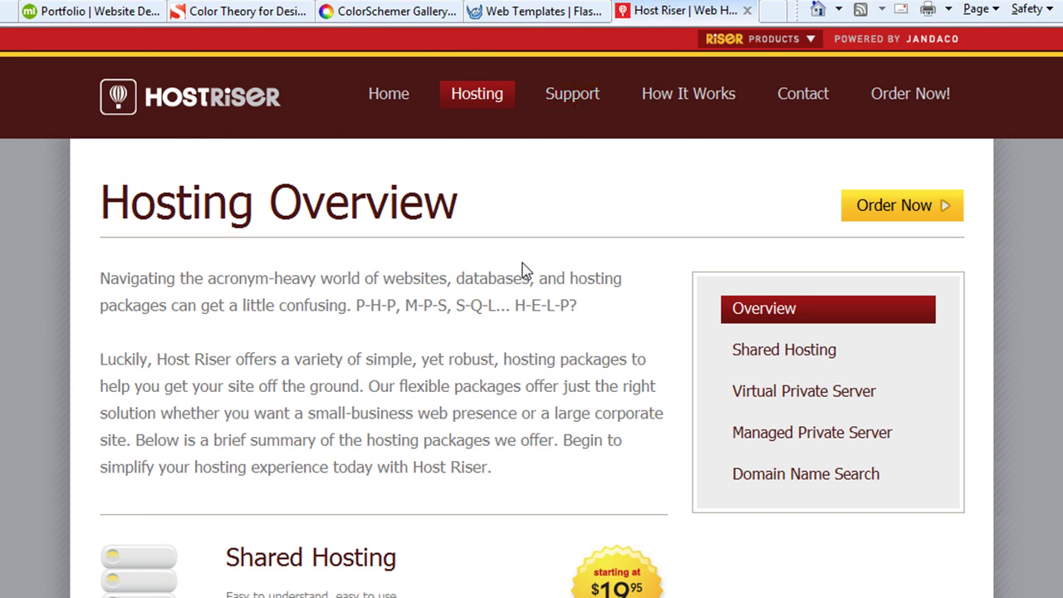
scroll(544, 290, down, 4)
scroll(546, 292, up, 4)
scroll(186, 510, down, 4)
scroll(671, 582, up, 4)
Go back to the Webdesigner Depot article and scroll down past the Mint example to Backboard
click(191, 96)
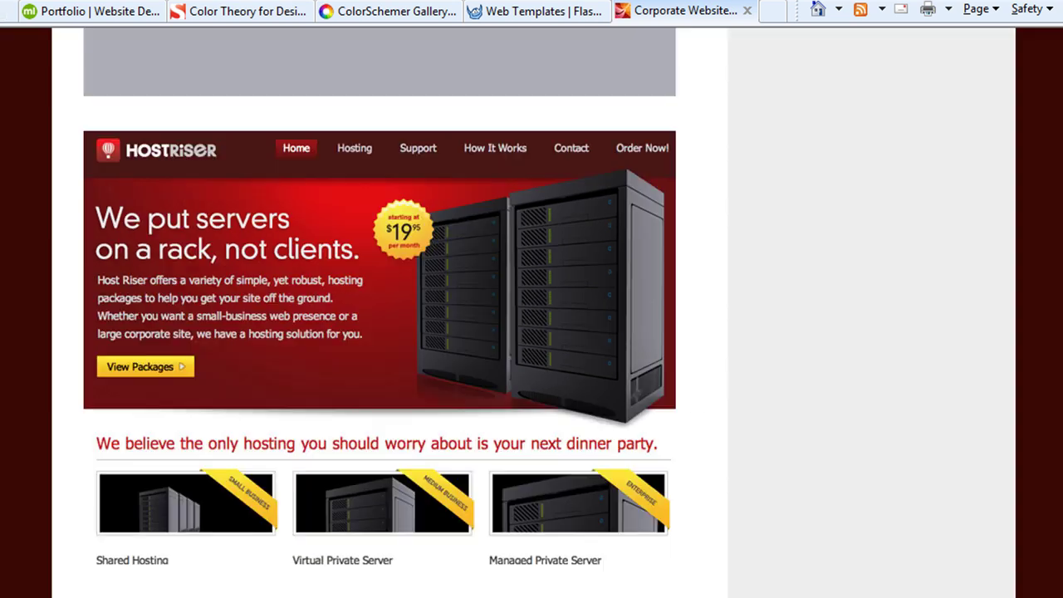
scroll(380, 312, down, 15)
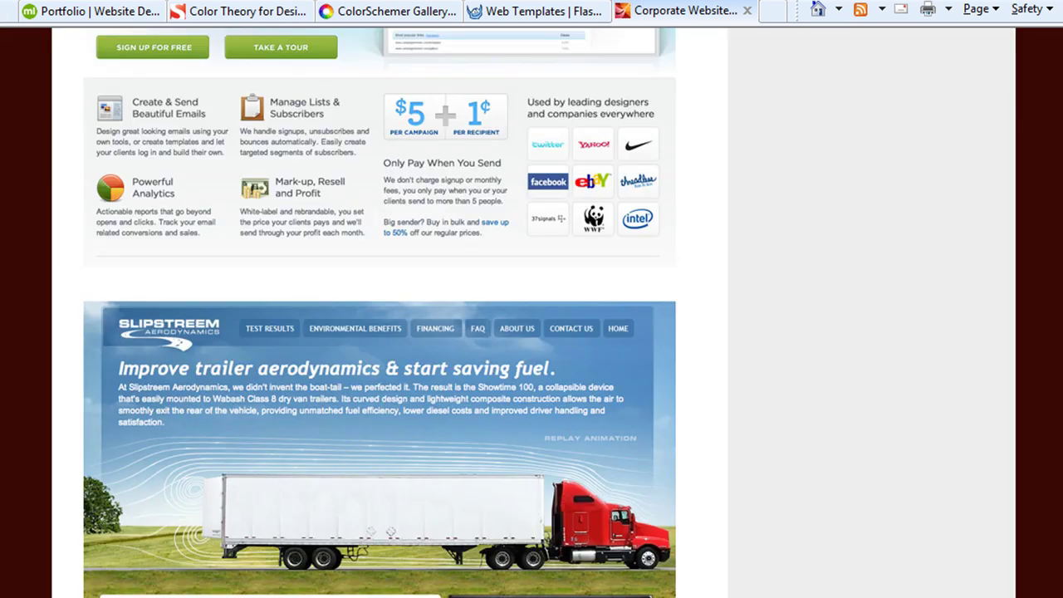
scroll(380, 312, up, 4)
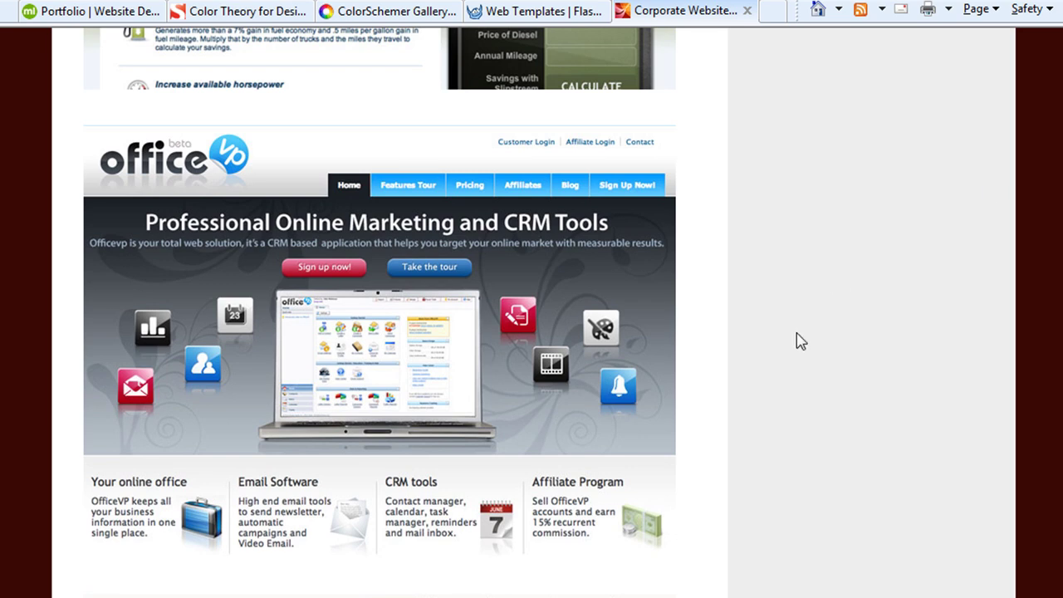
scroll(797, 339, down, 6)
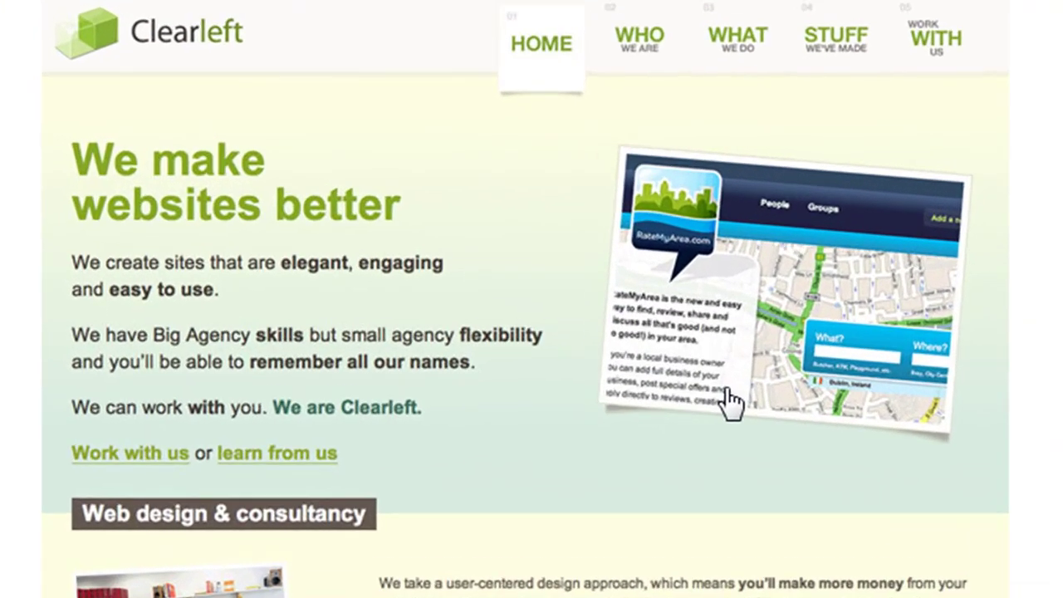
scroll(730, 403, down, 6)
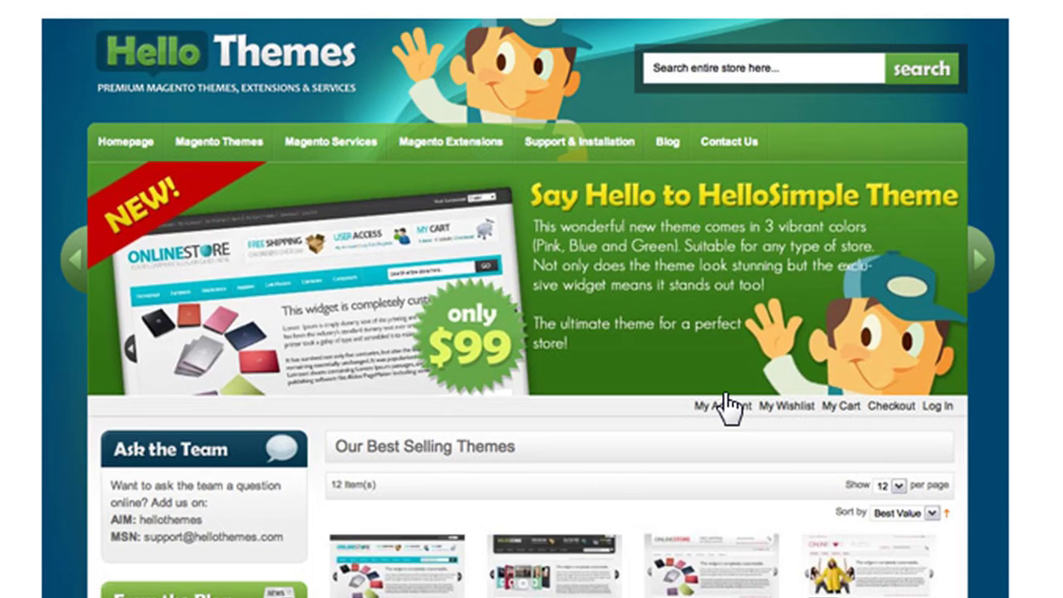
scroll(702, 451, down, 6)
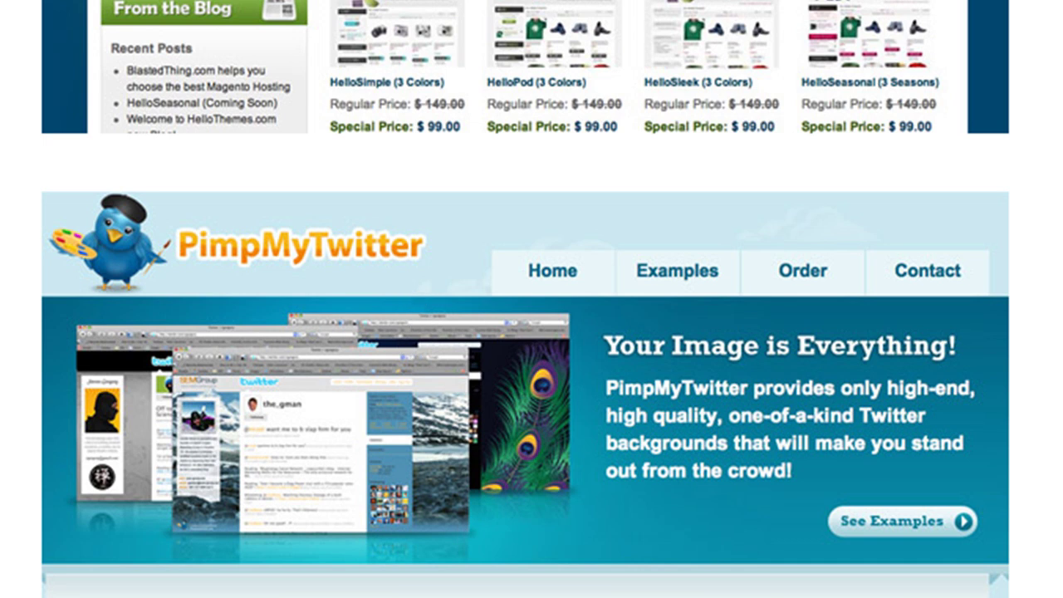
scroll(532, 332, down, 5)
scroll(525, 299, down, 15)
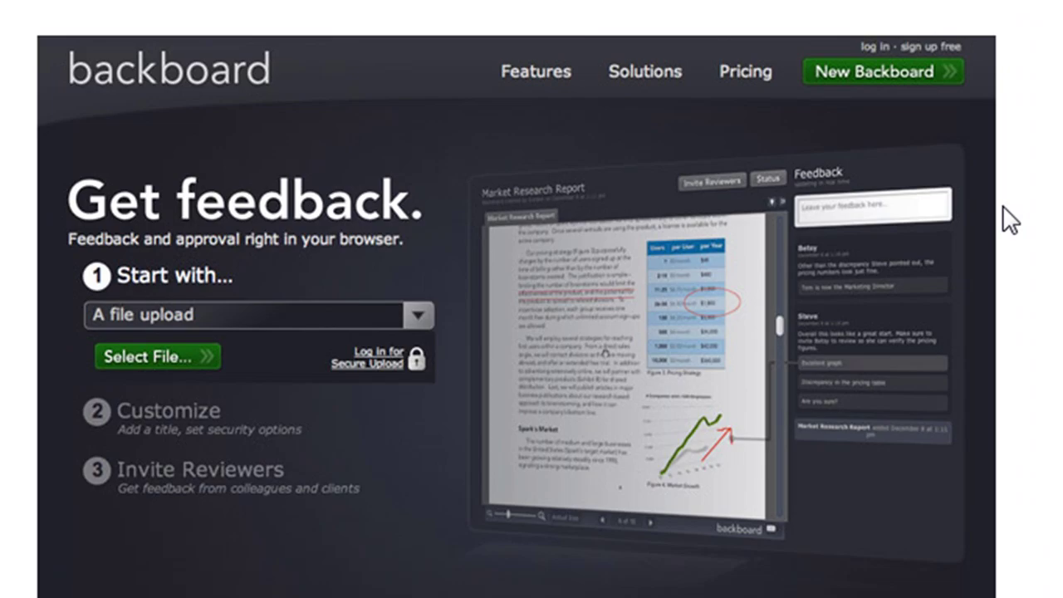
scroll(1003, 206, down, 10)
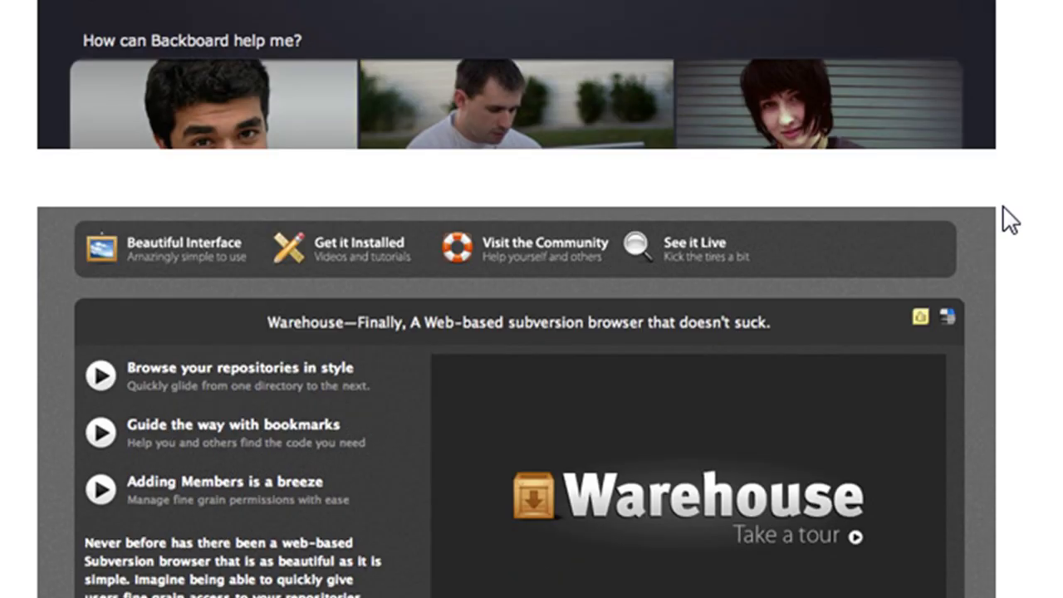
scroll(1002, 206, up, 5)
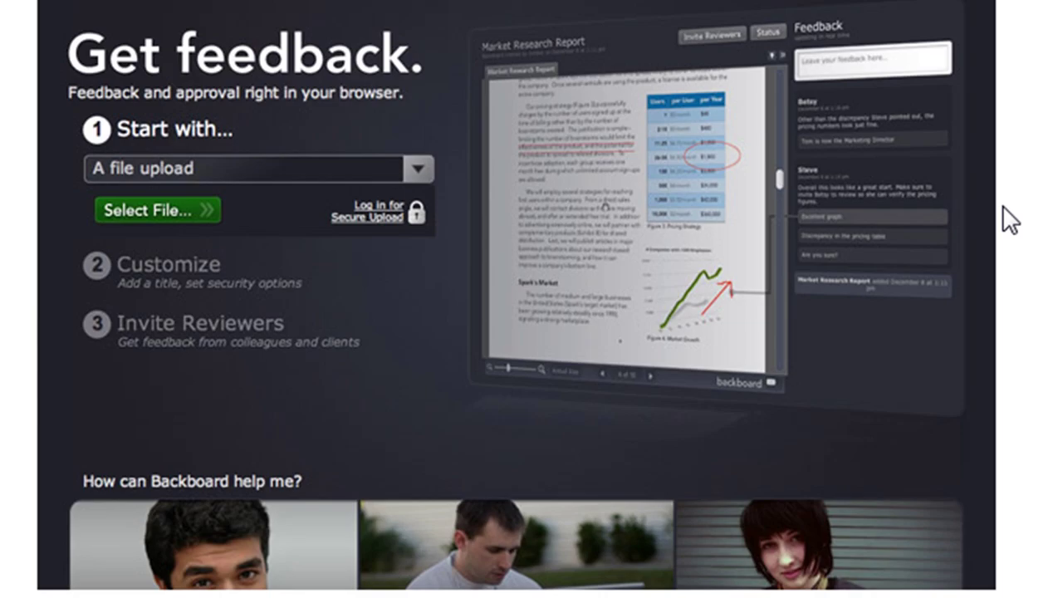